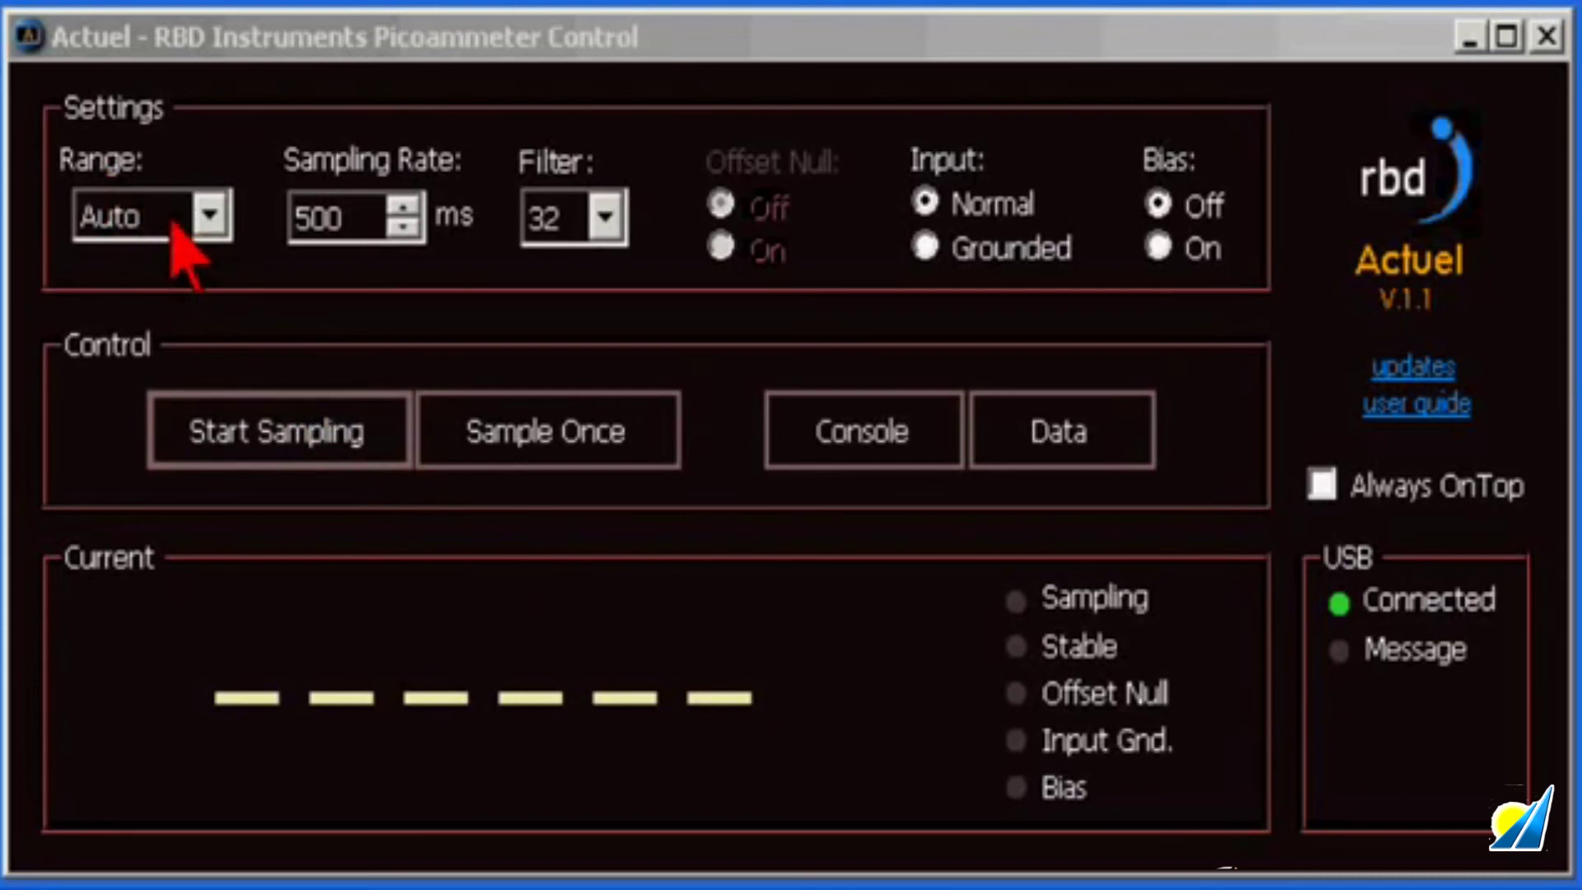
Step: Start continuous sampling with the range set to 2 uA and the filter set to 16
click(212, 217)
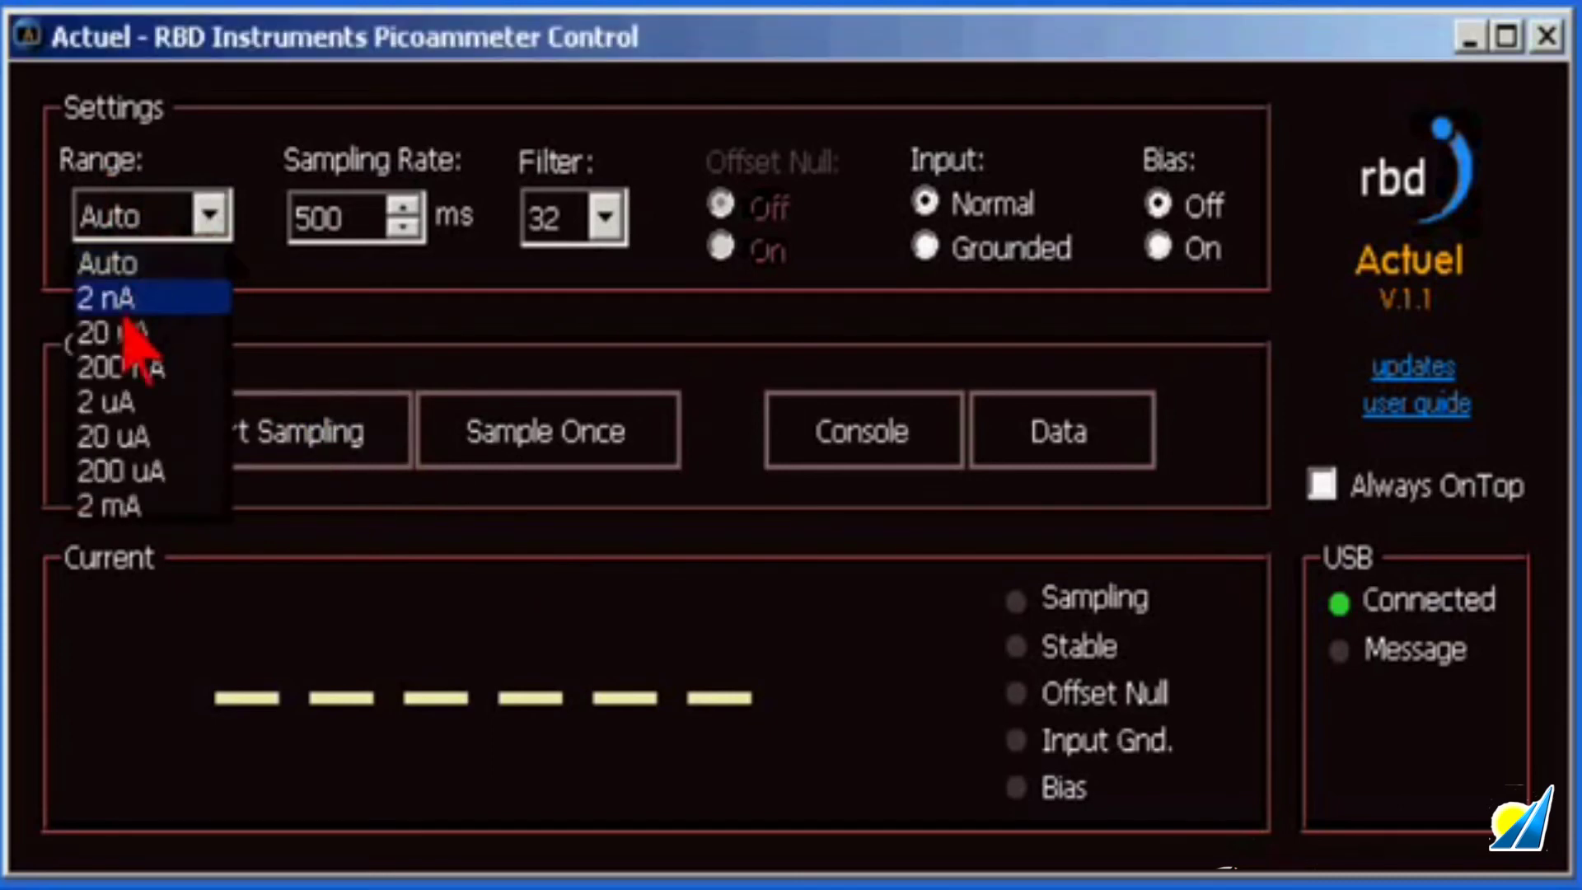
click(94, 413)
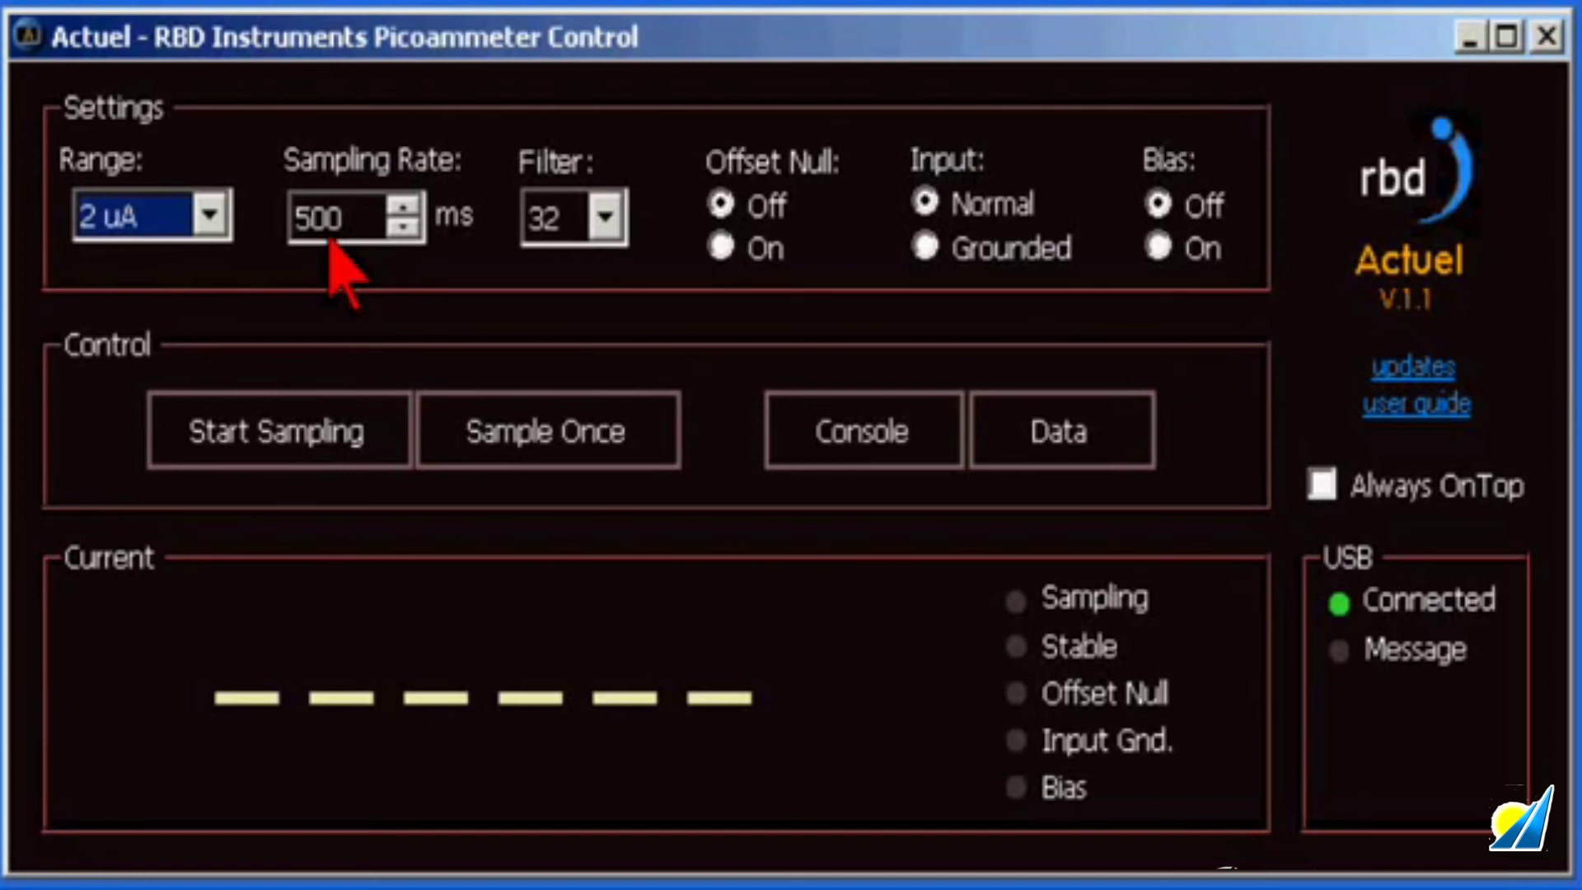
click(604, 218)
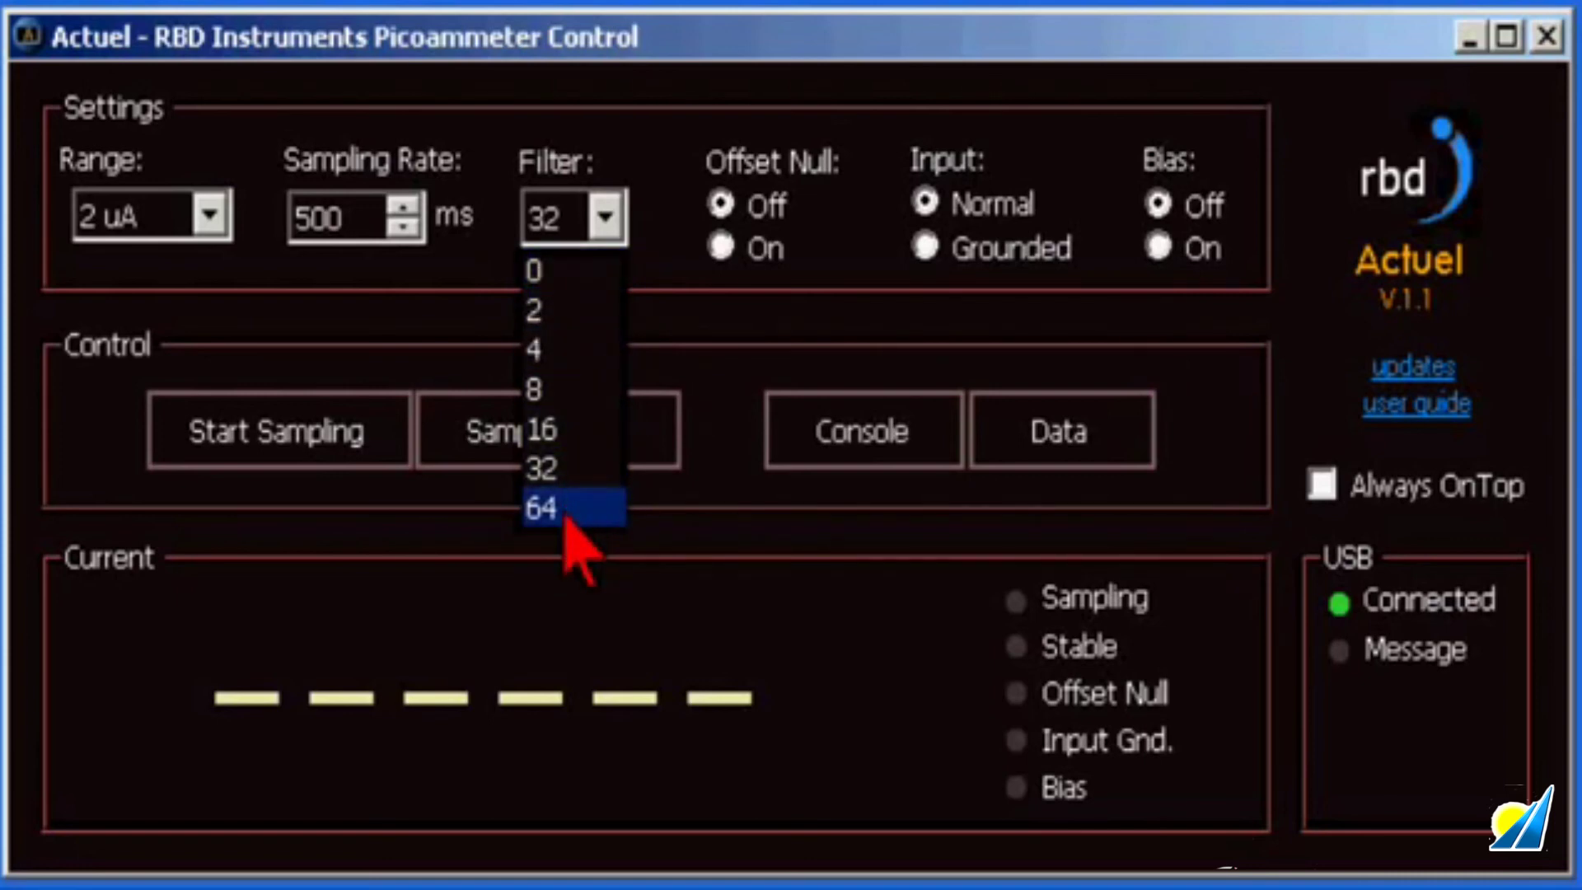
click(556, 433)
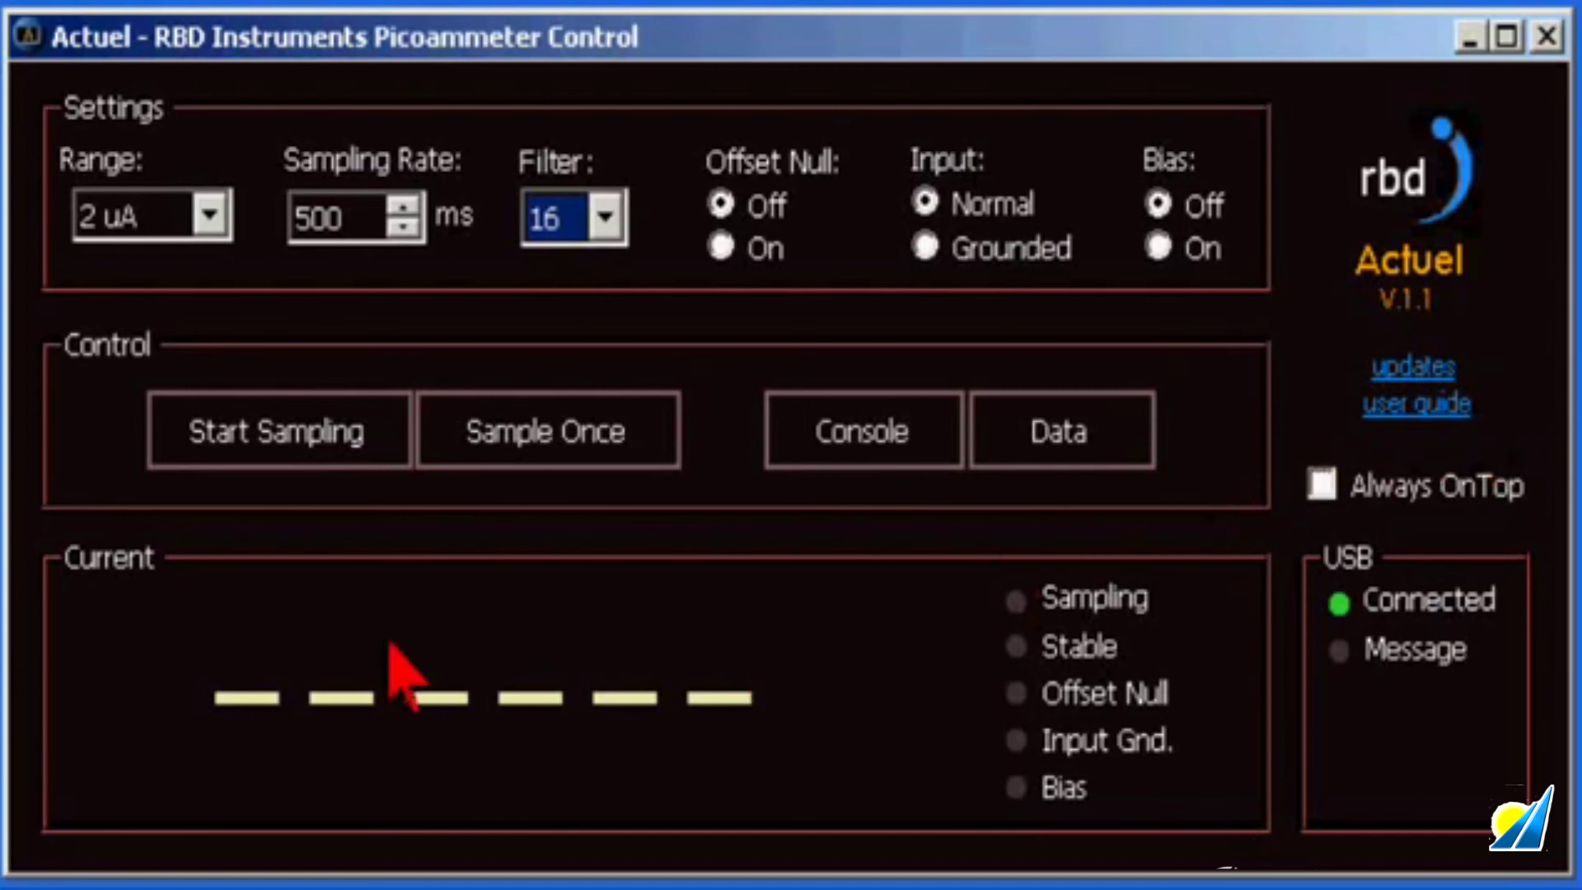
click(224, 445)
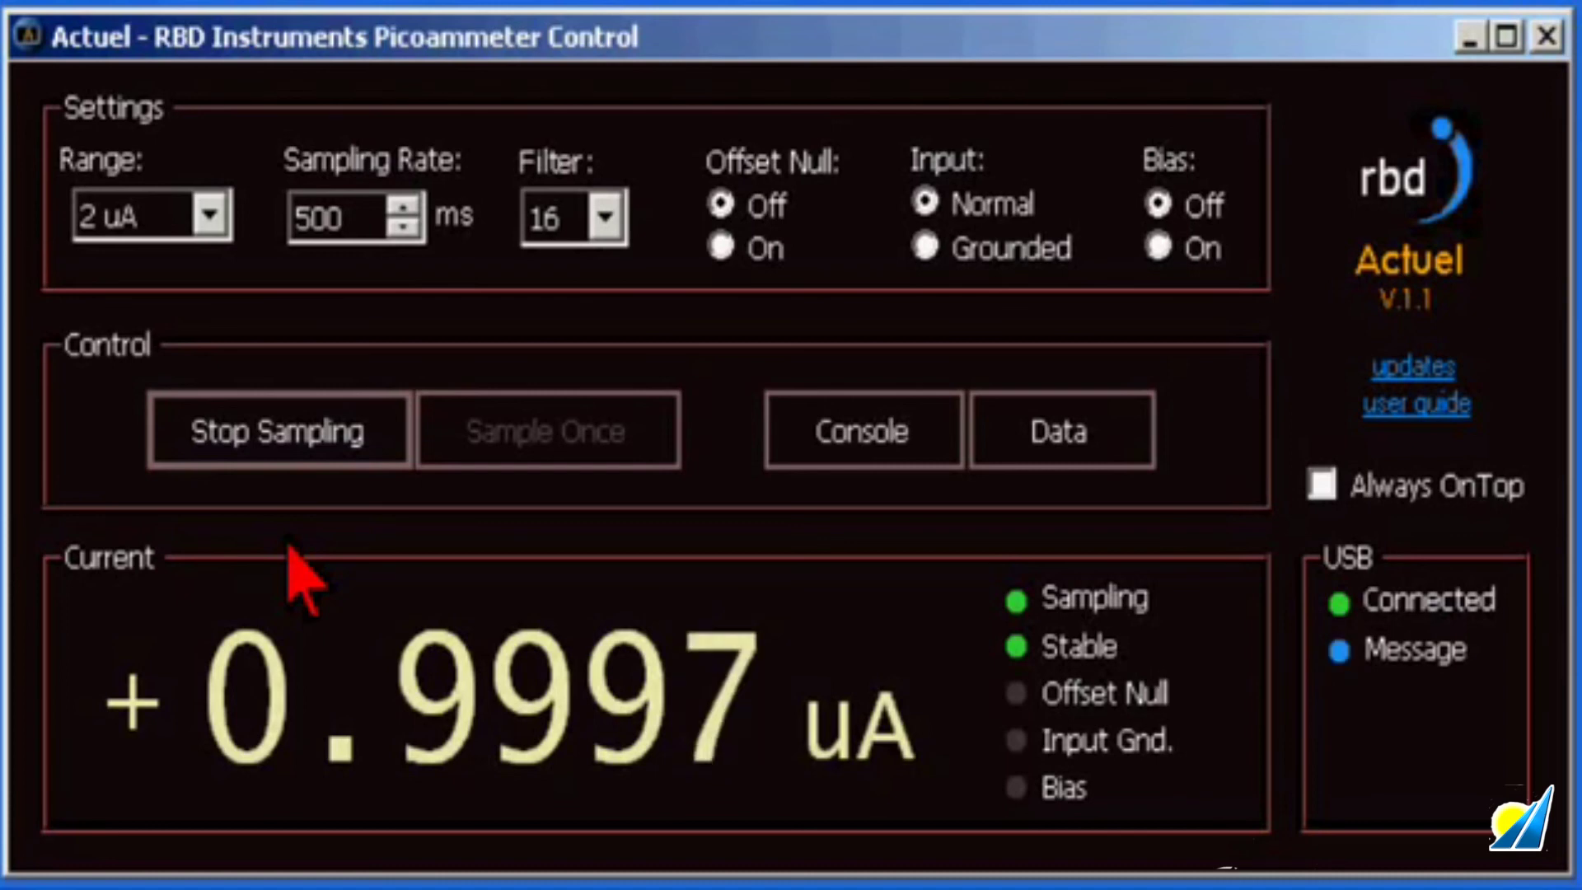
Step: Try filter settings 0 and 64 during sampling and return the filter to 16
click(608, 219)
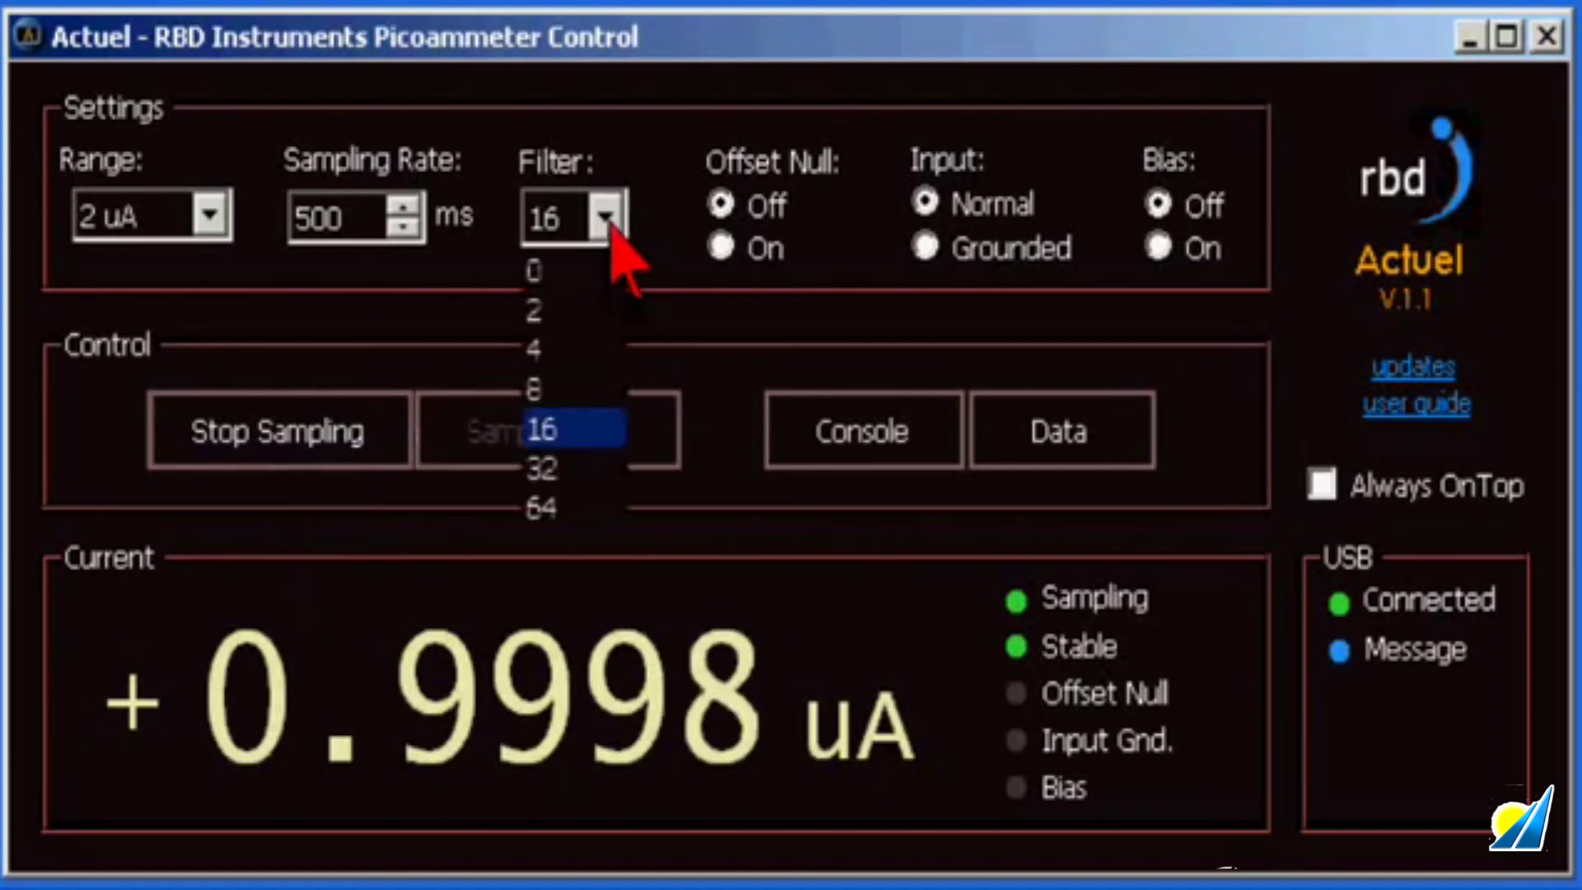
click(559, 267)
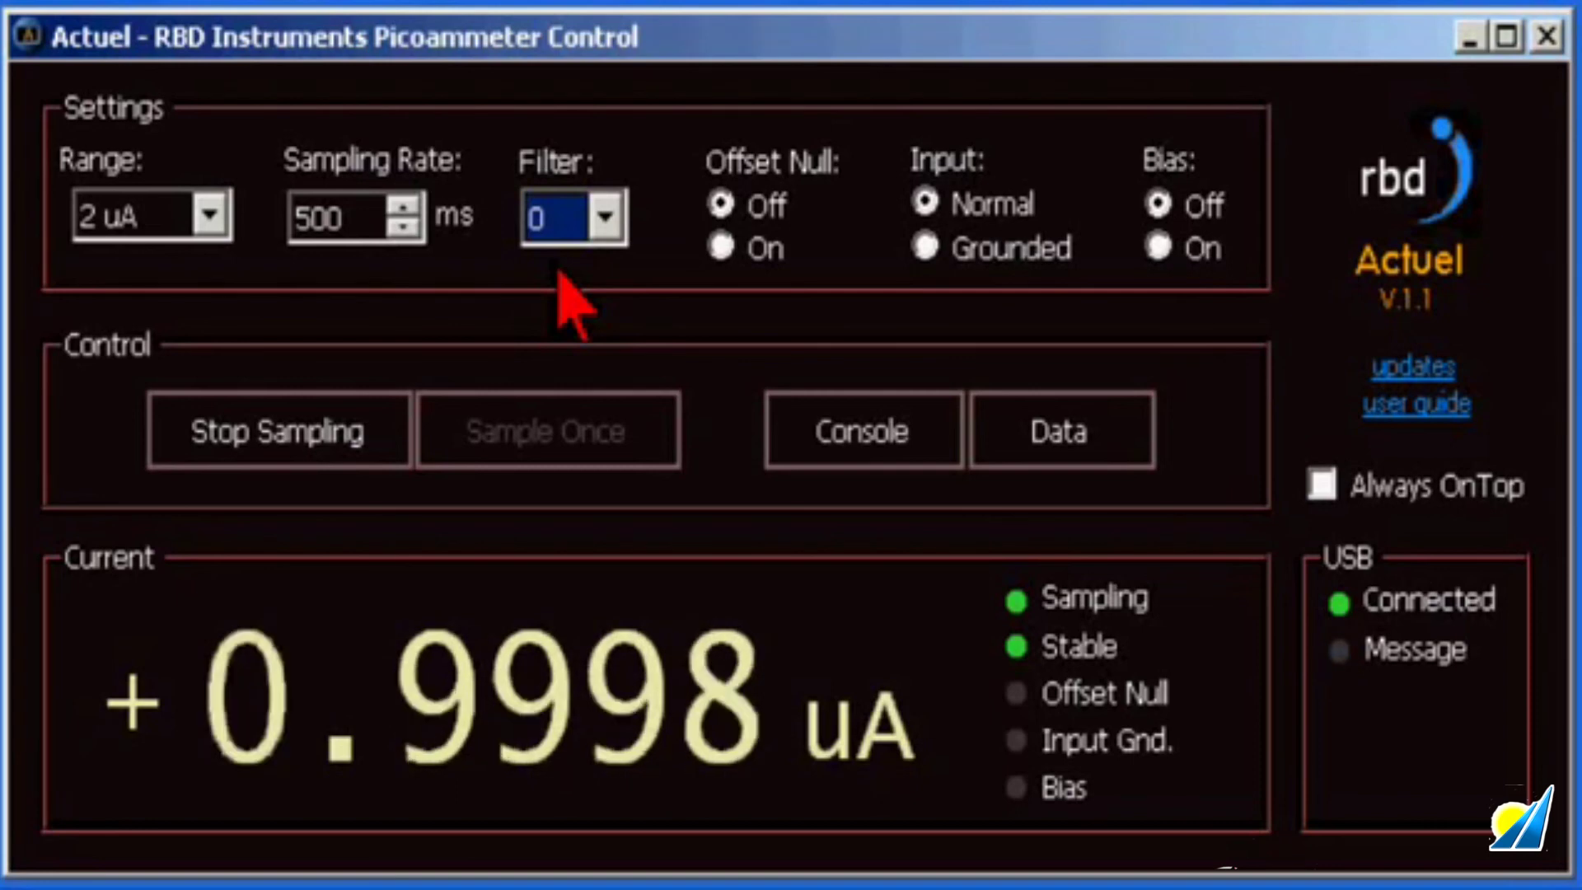
click(604, 219)
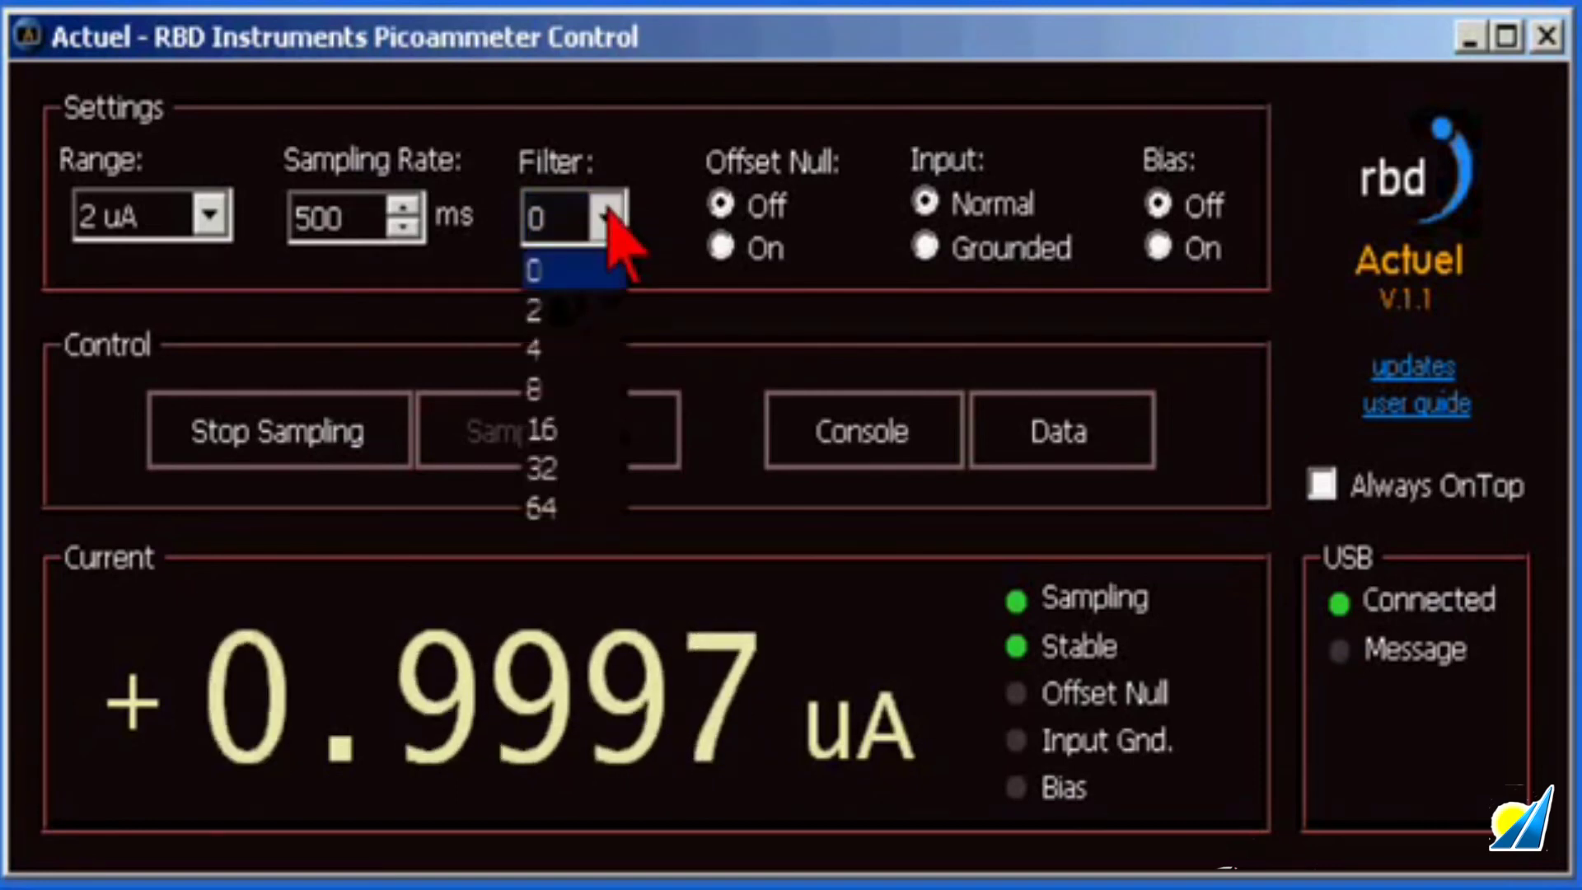
click(550, 509)
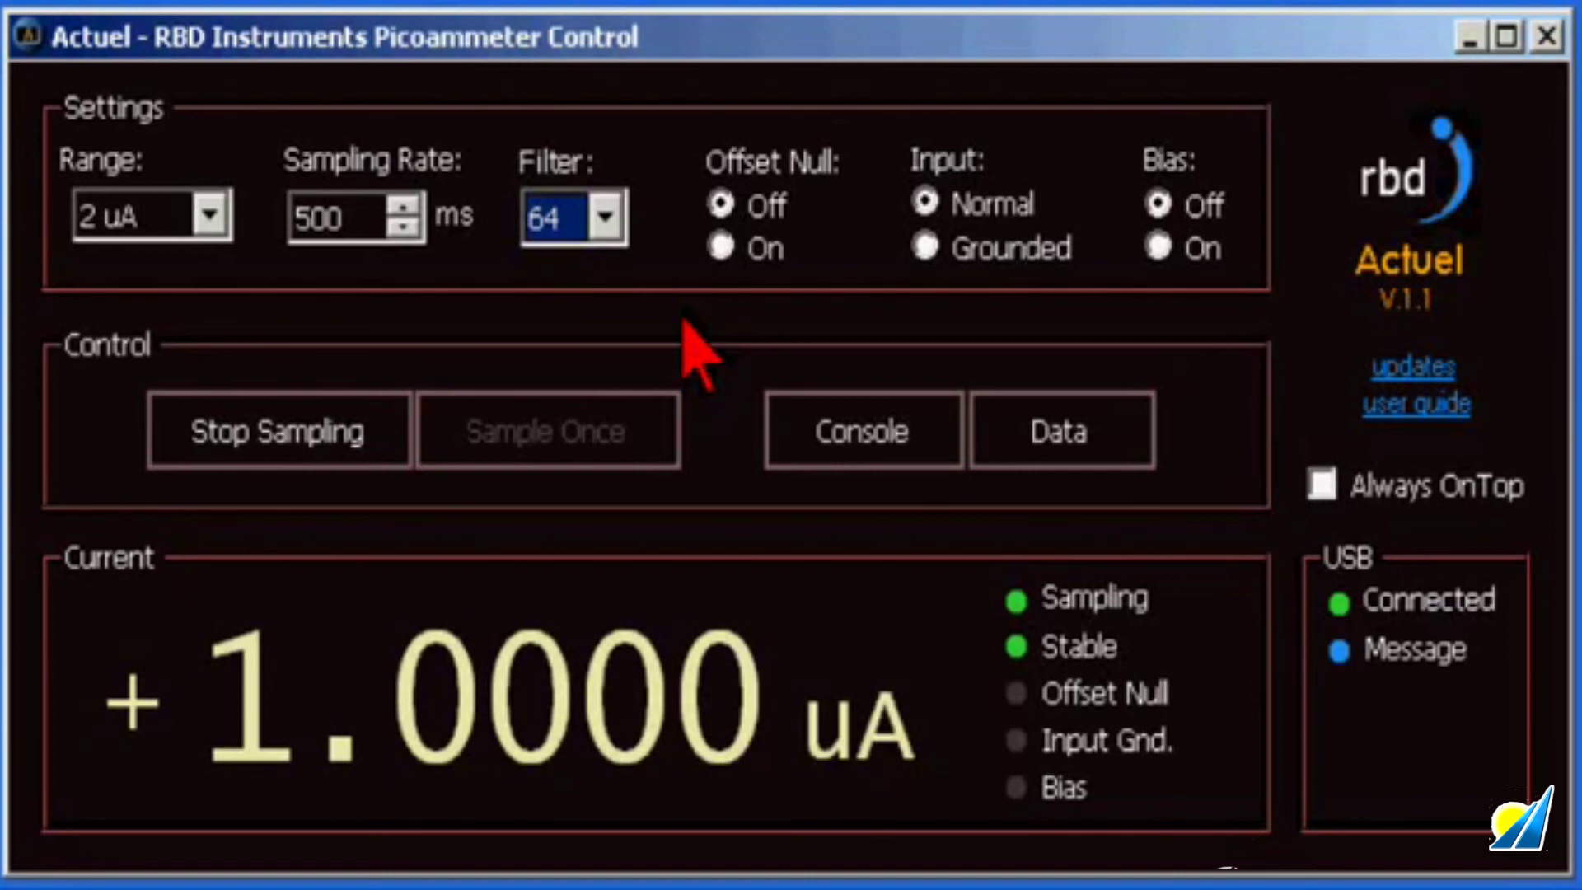
click(607, 220)
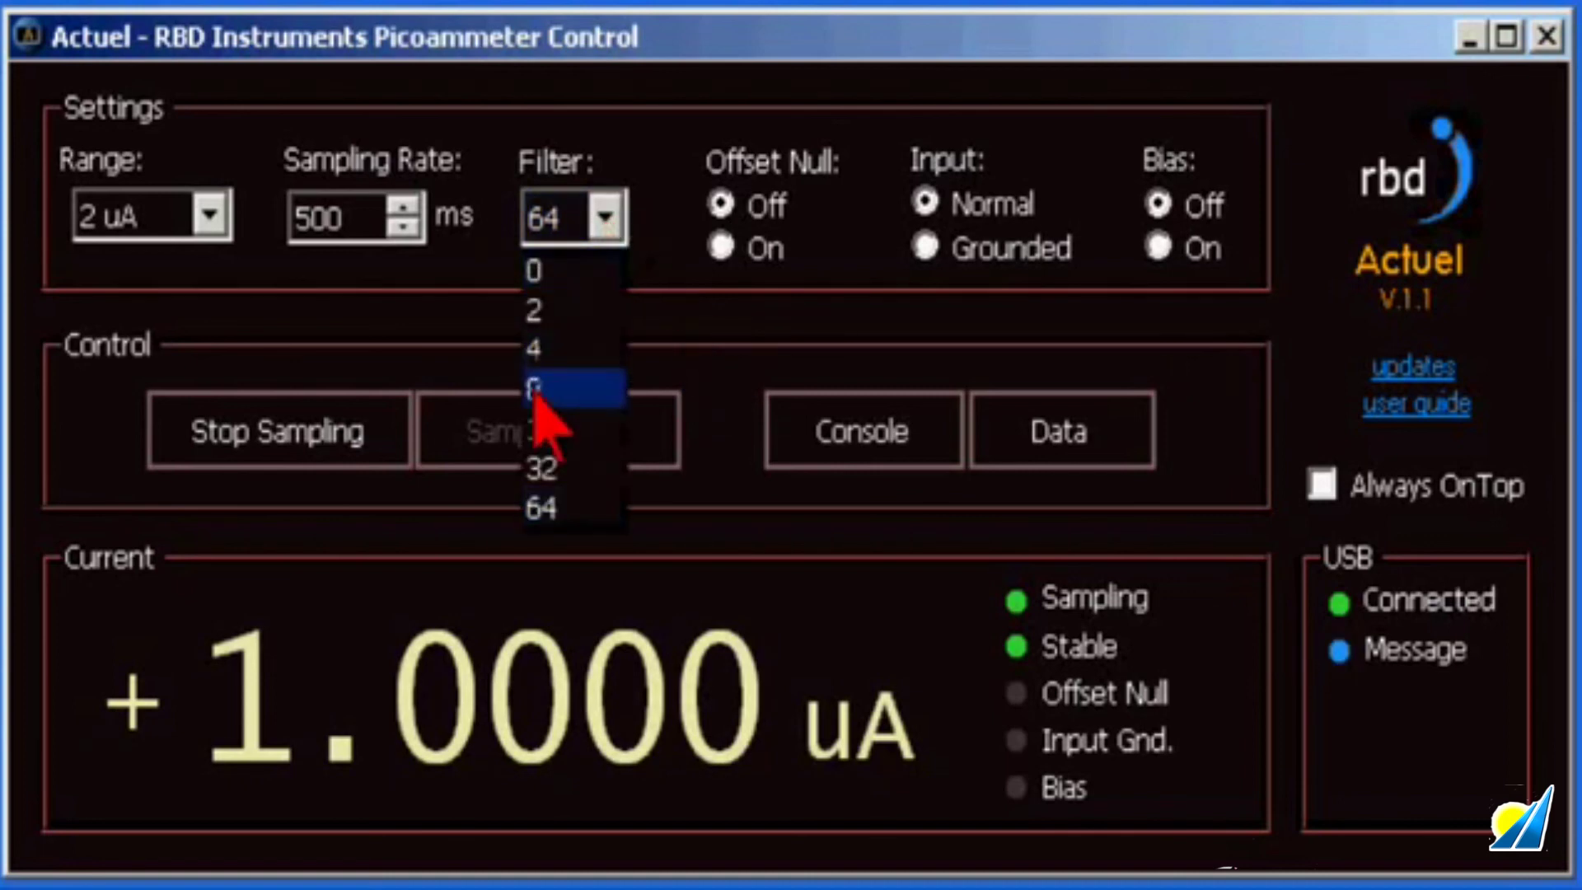
click(550, 431)
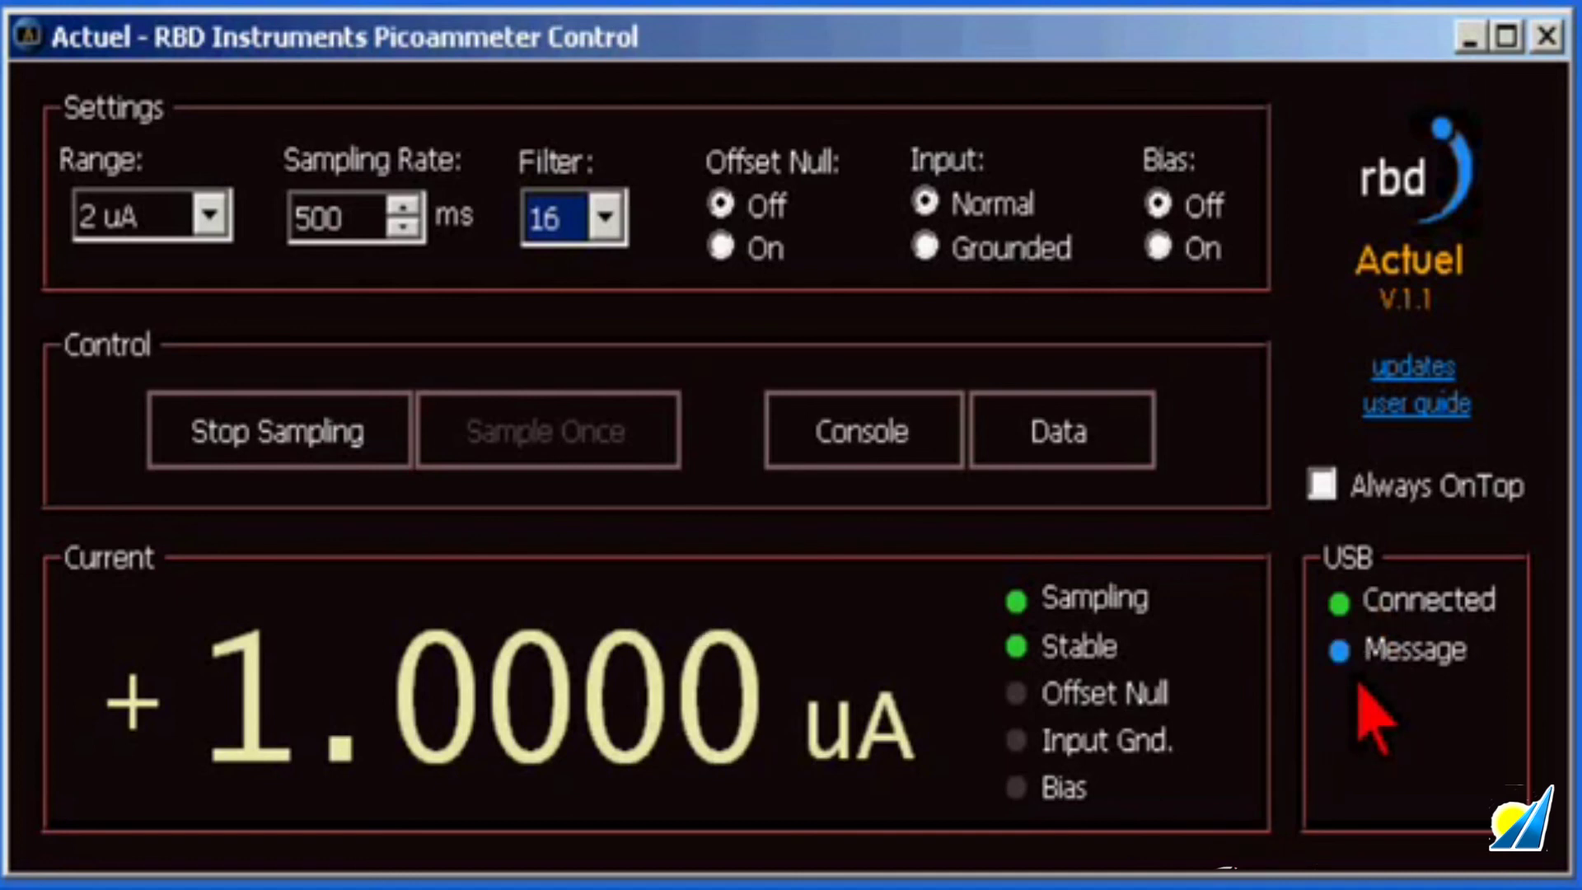
Step: Stop sampling, send the Q query from the command console and review the full reply
click(290, 445)
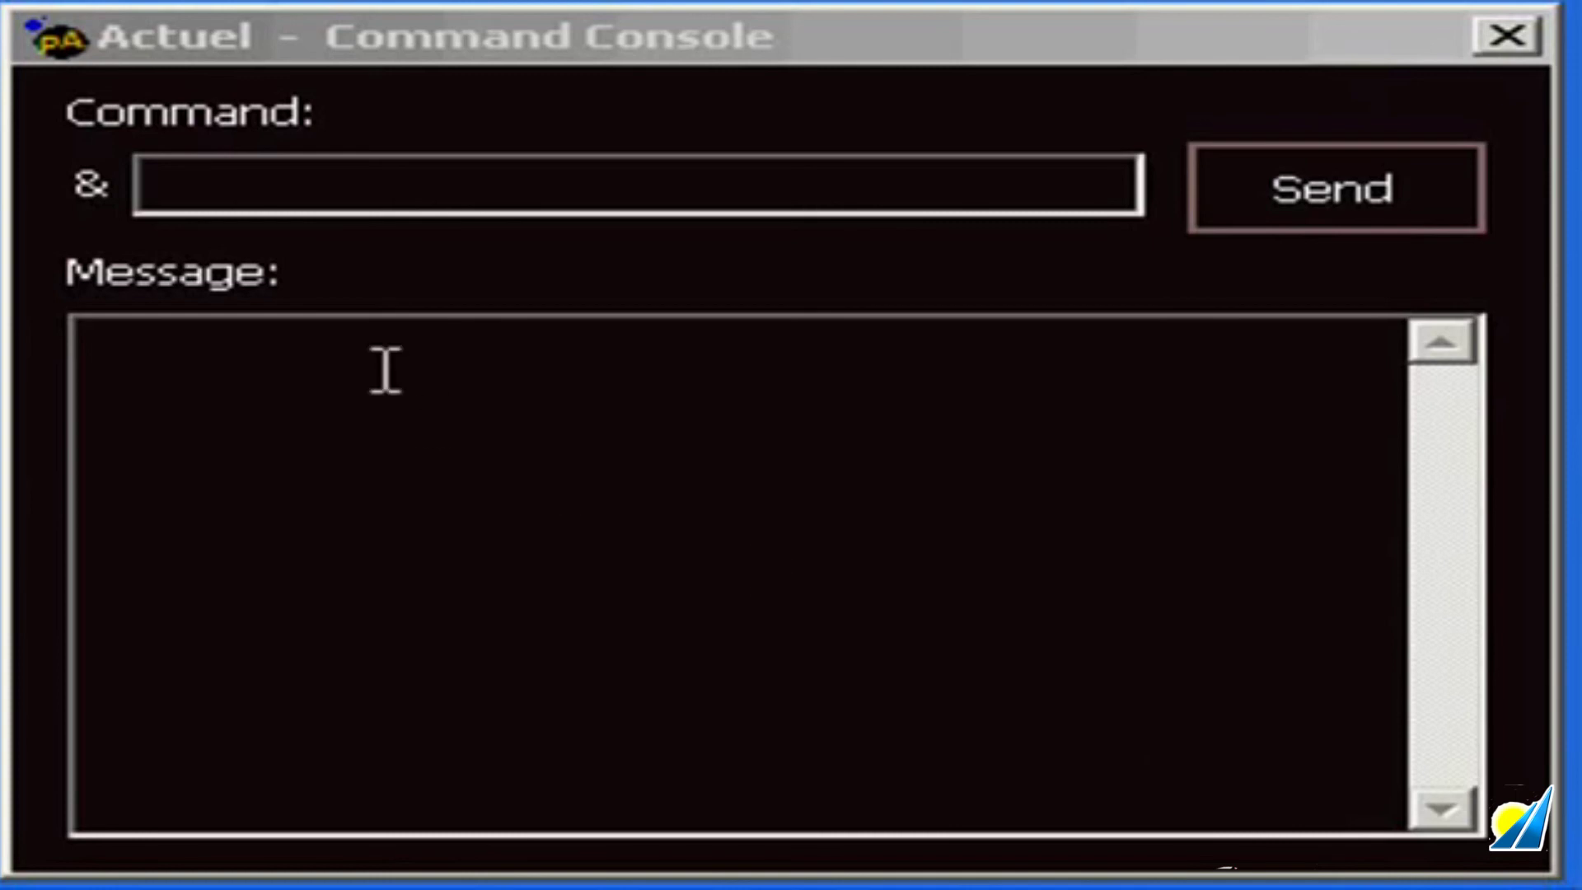
click(247, 179)
text(Q)
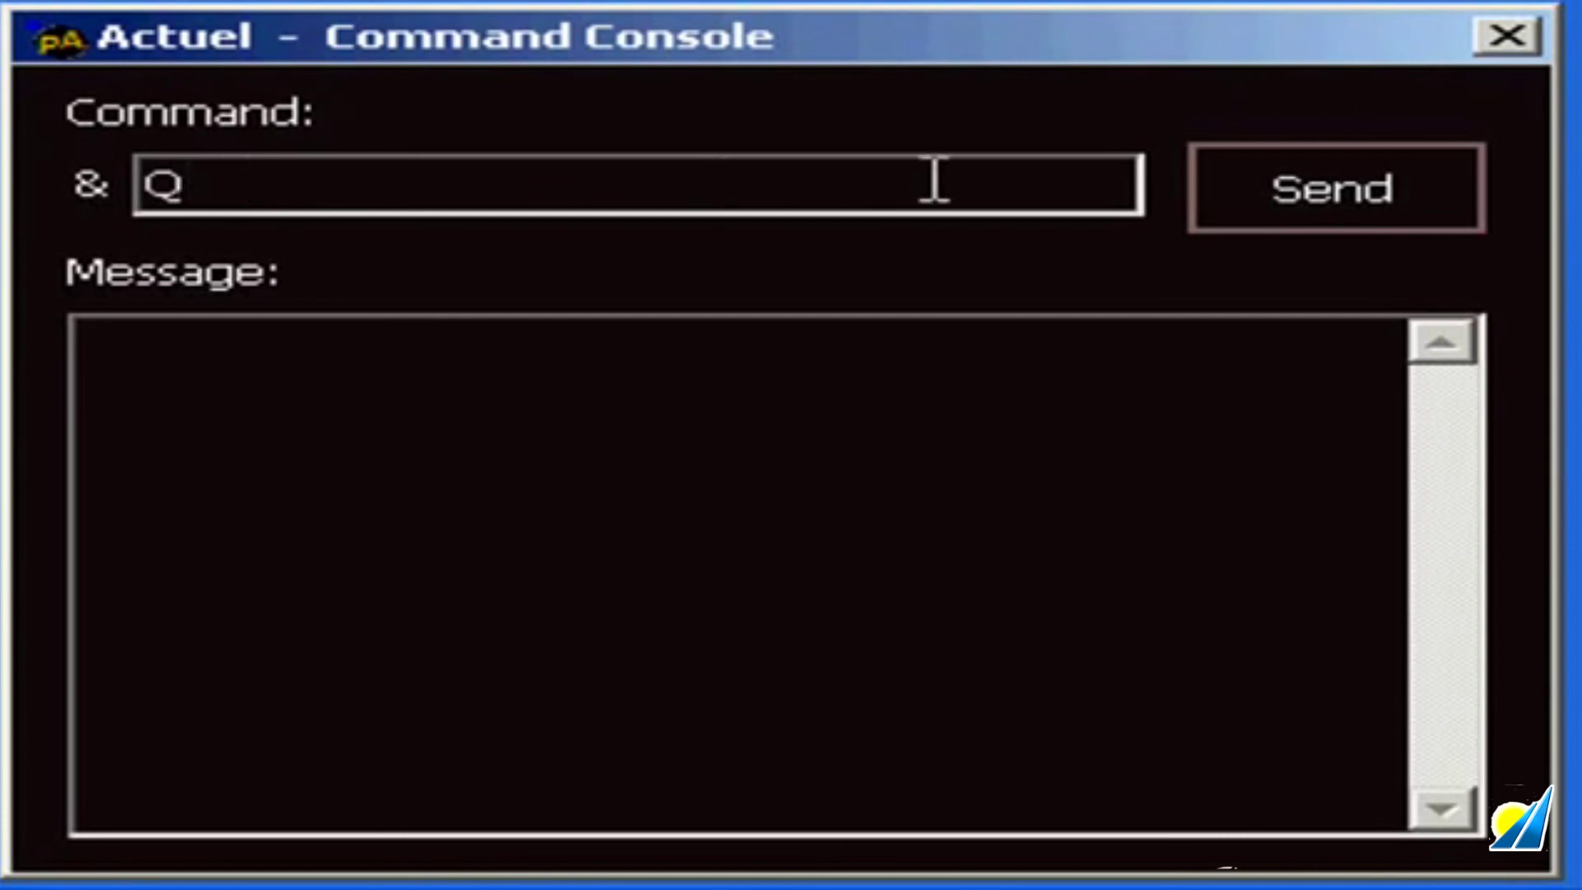
click(1254, 193)
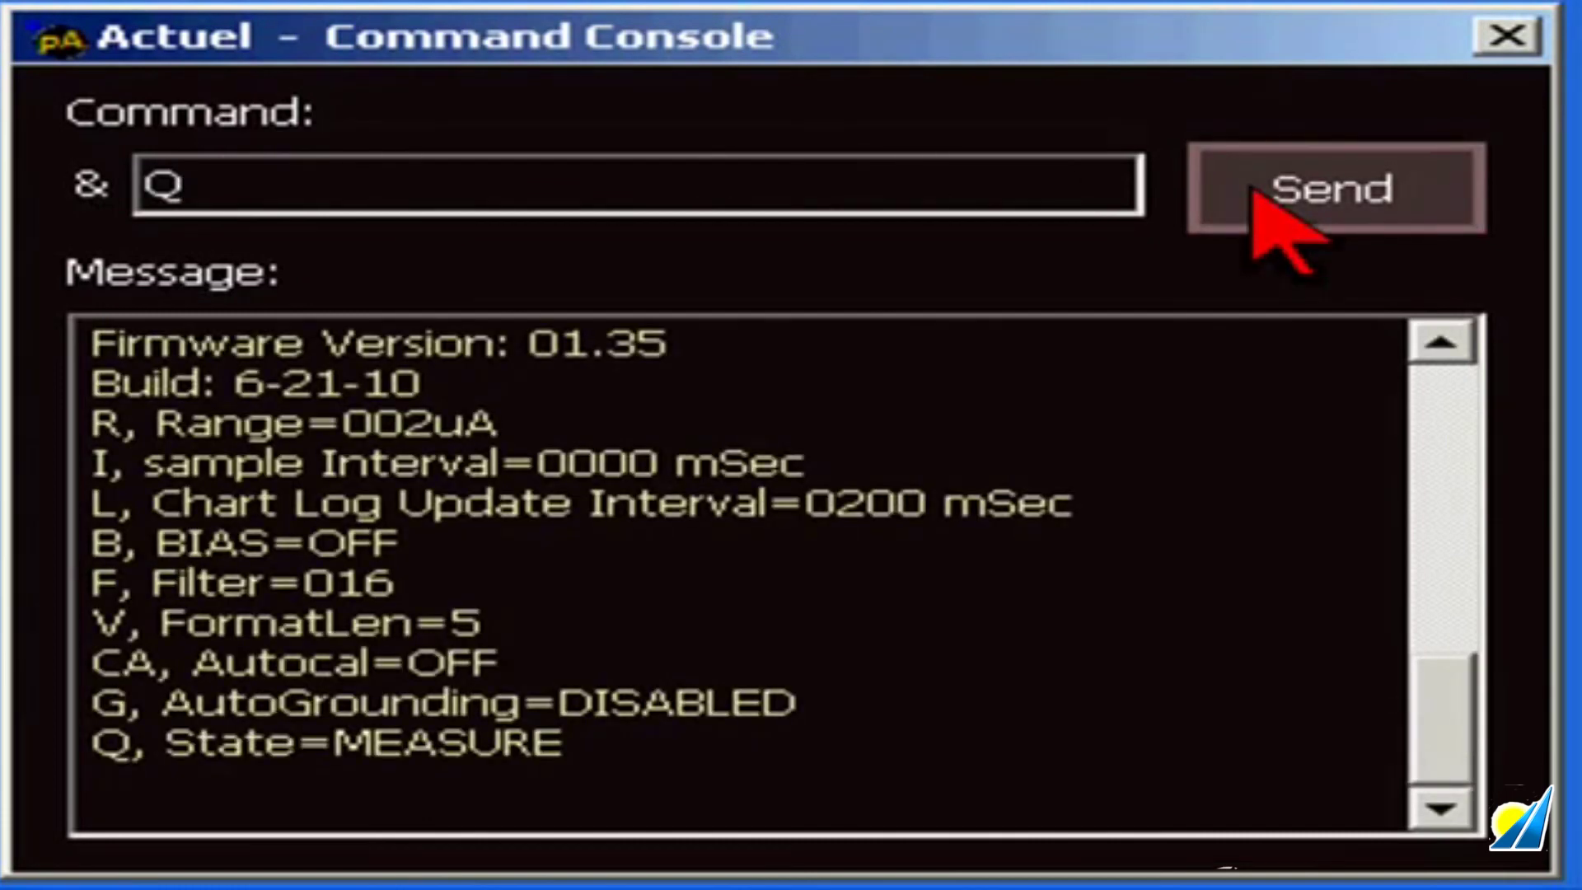
click(1253, 192)
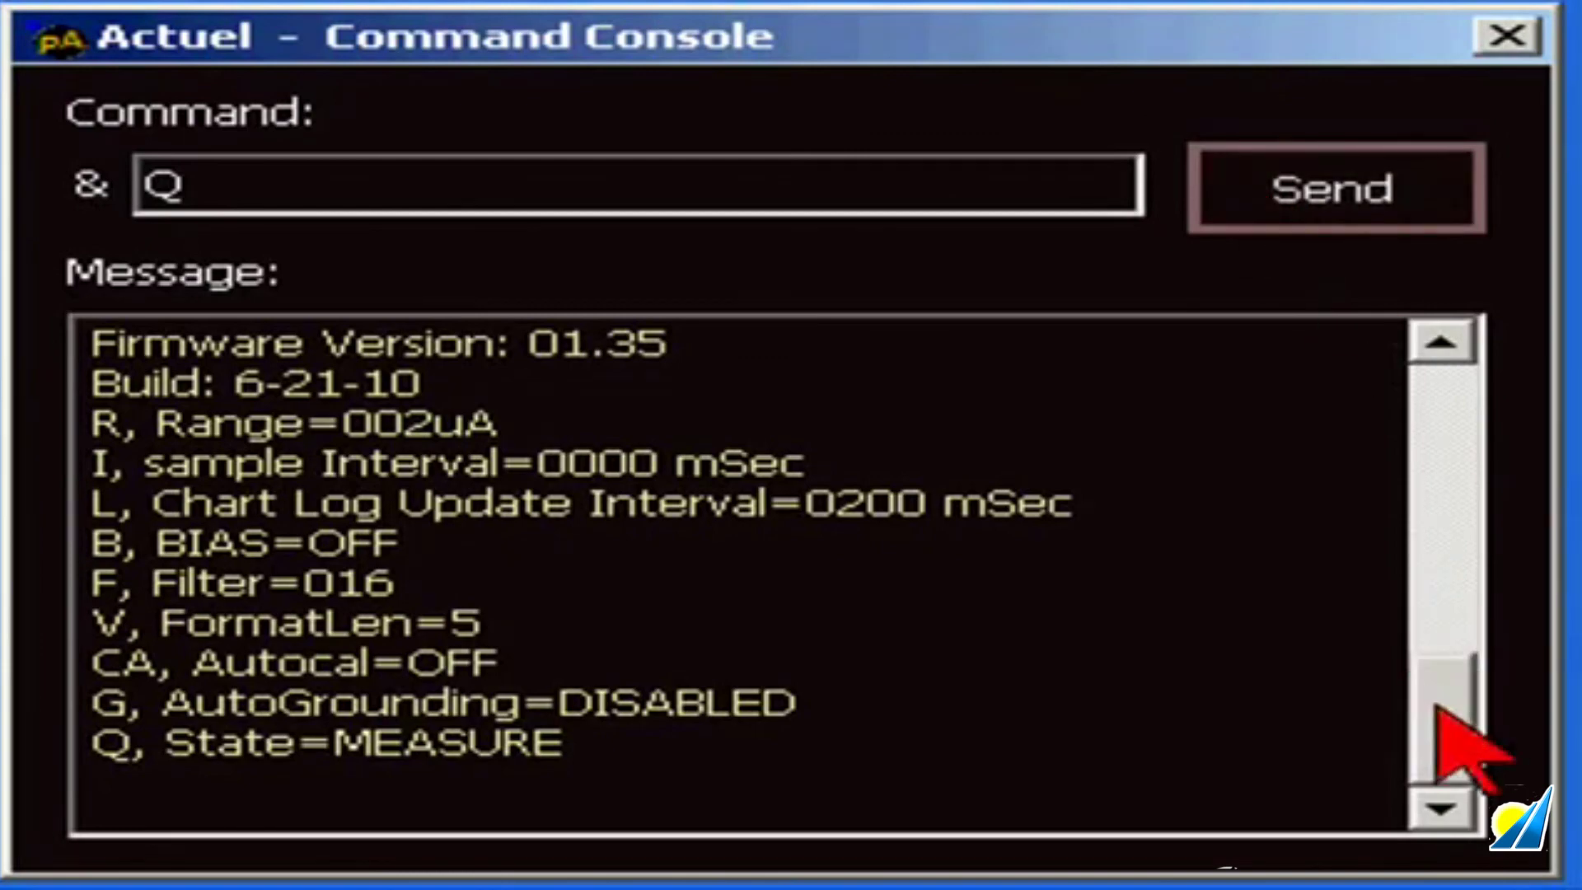
drag(1440, 692, 1442, 375)
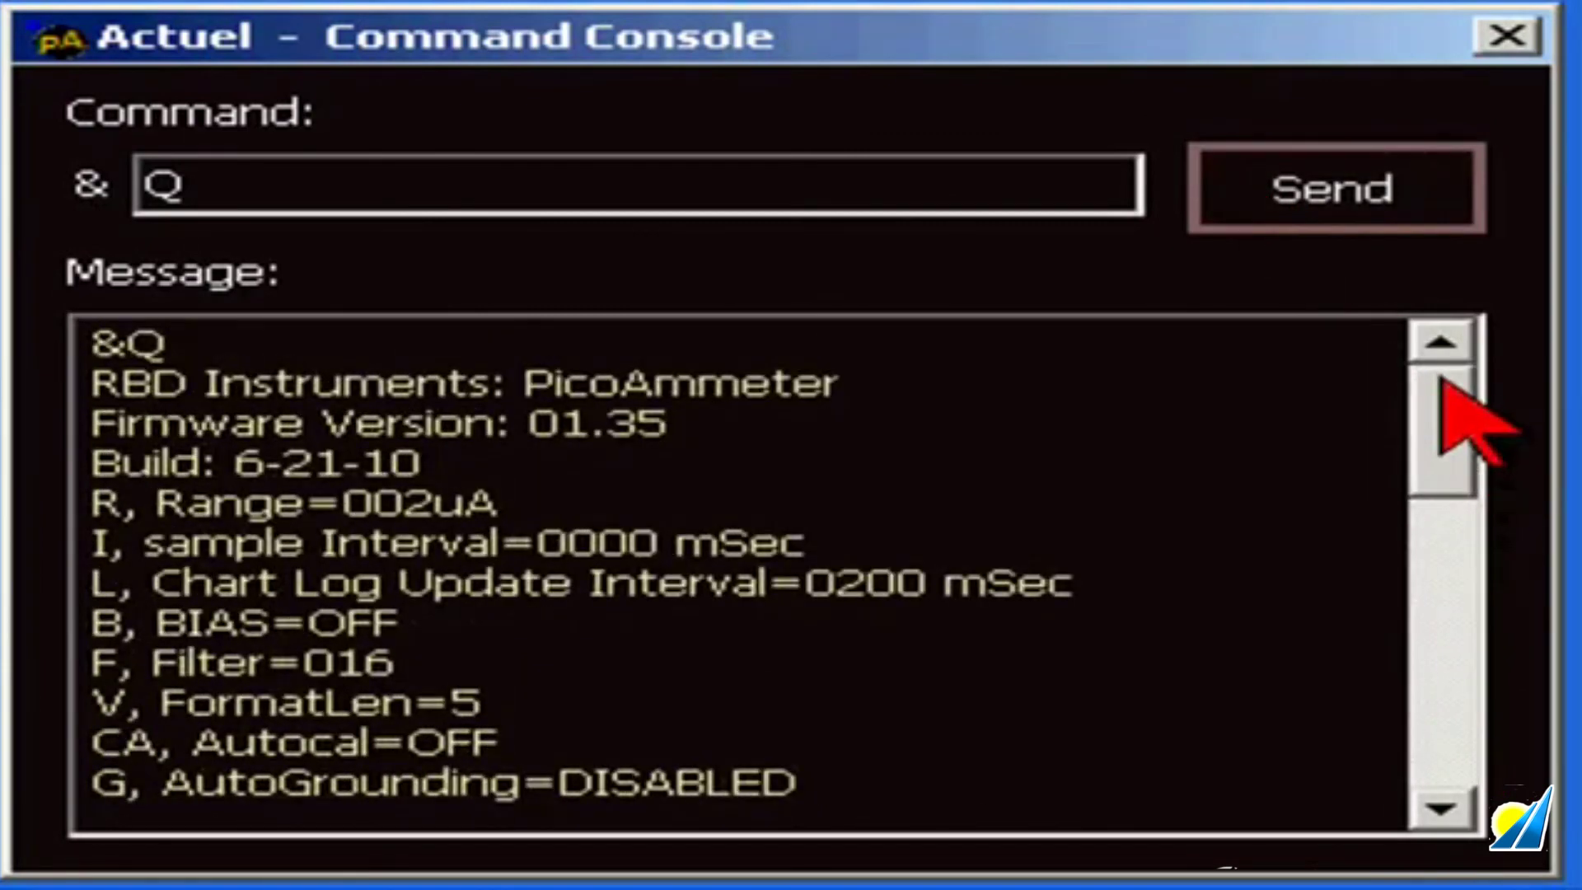
drag(1434, 431, 1426, 731)
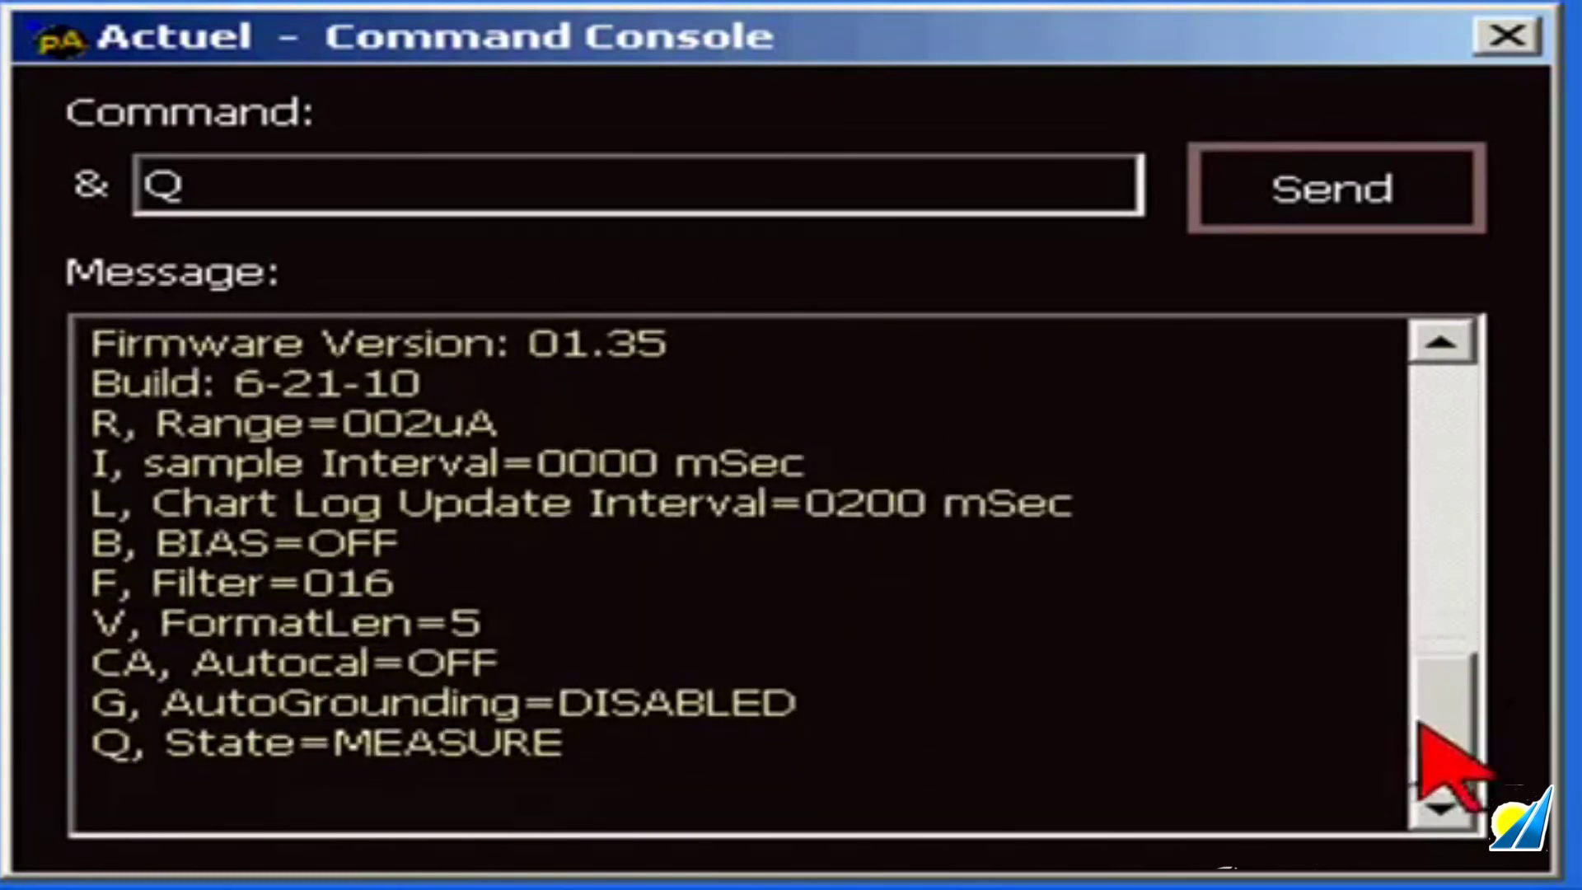
Step: Replace the console command with S and send it to the picoammeter
drag(275, 201, 103, 204)
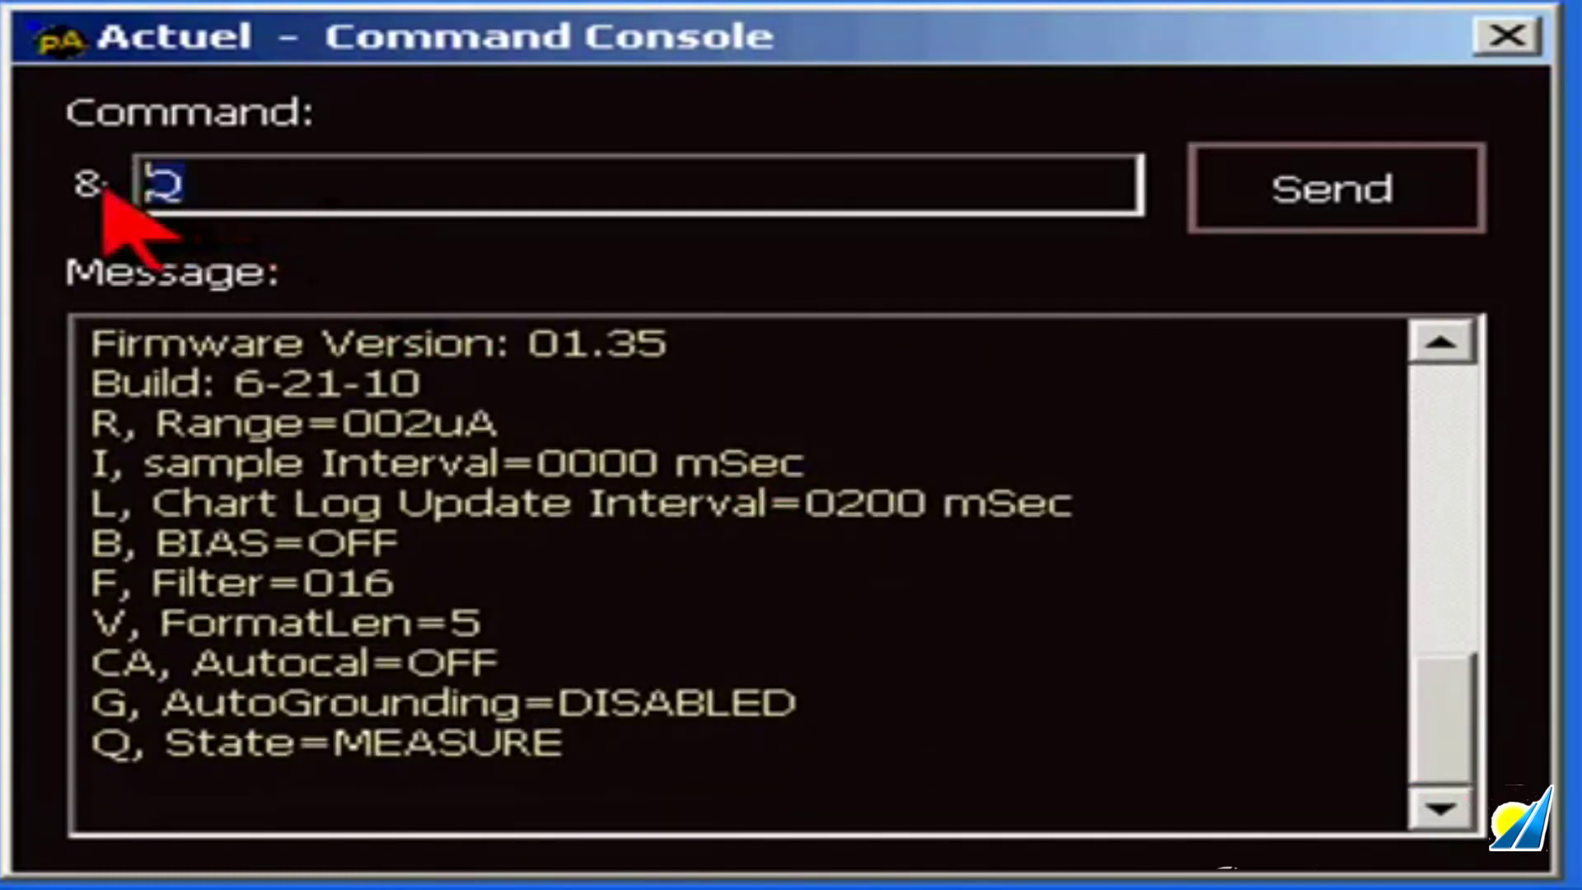
text(S)
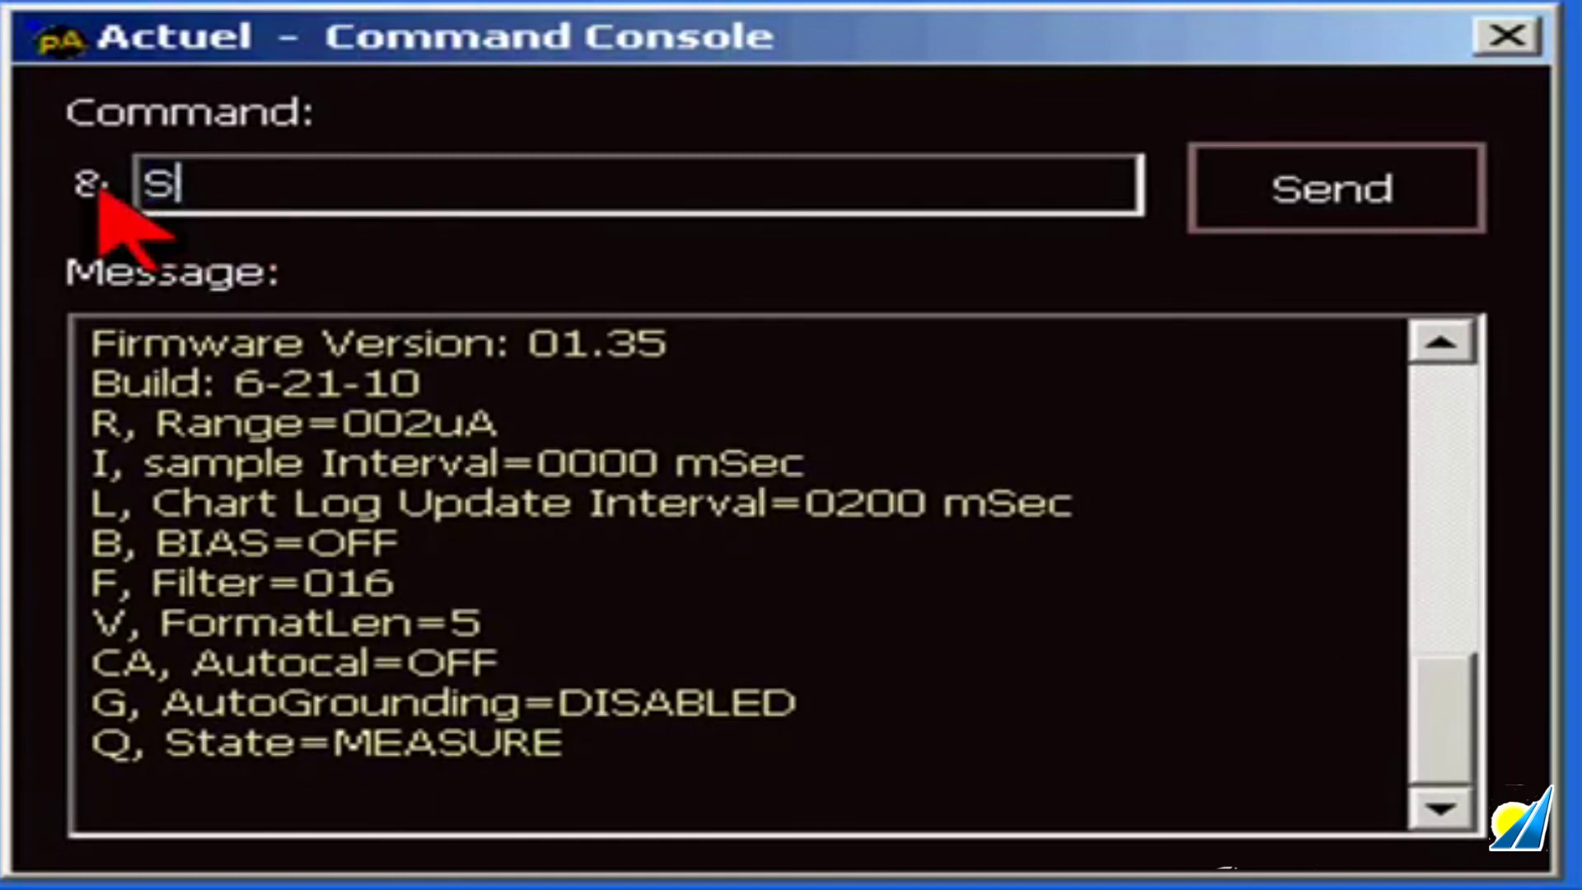
click(1278, 199)
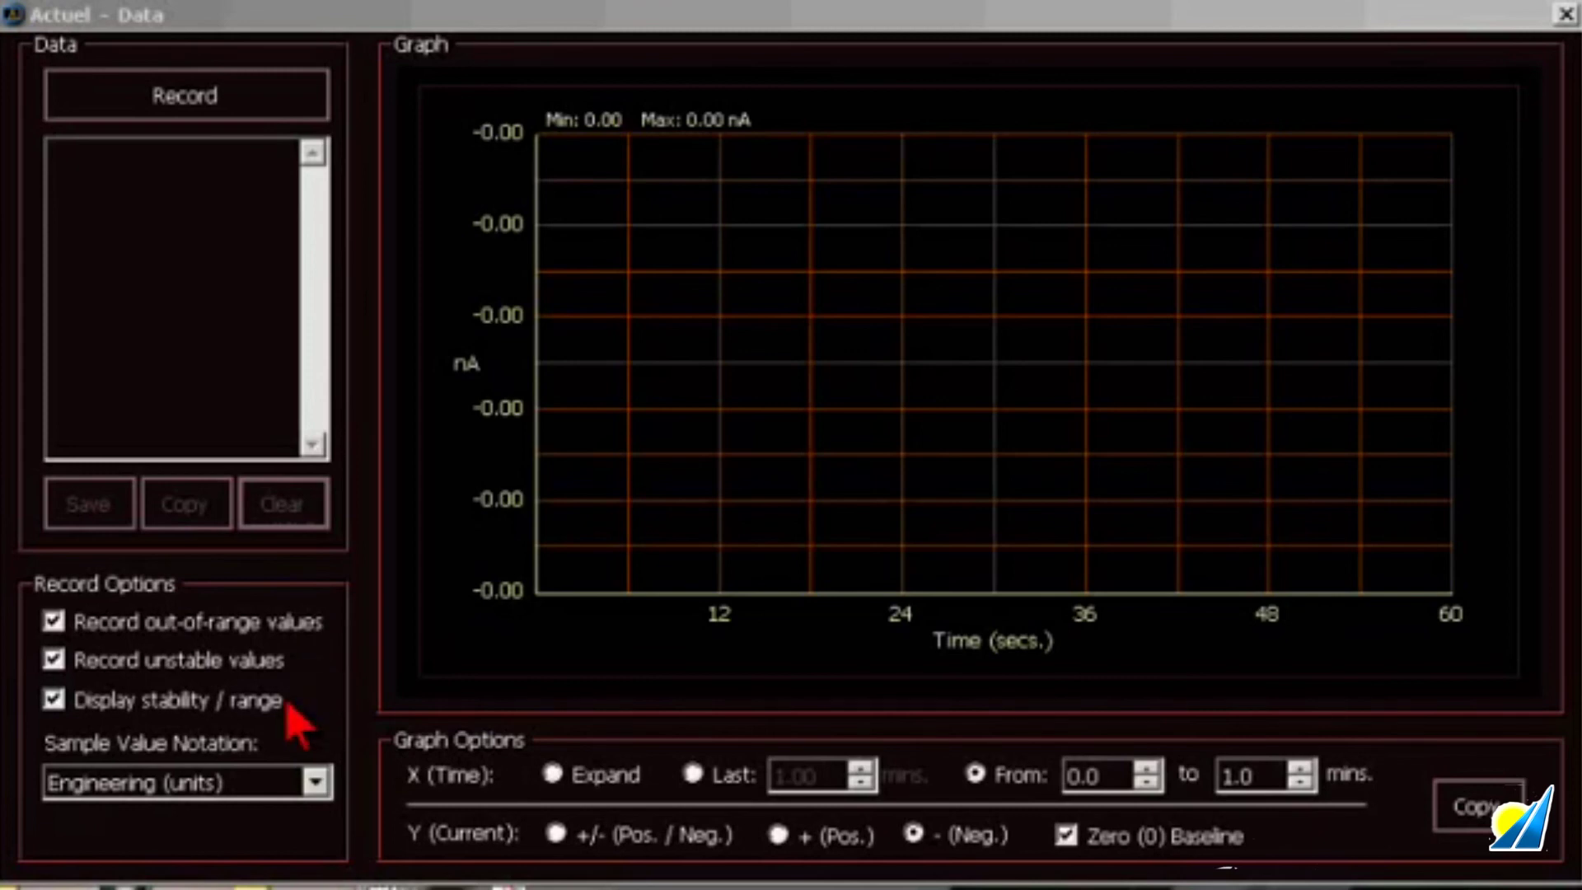
Step: Turn off the stability / range display for recorded data and keep Engineering (units) as the sample value notation
click(66, 706)
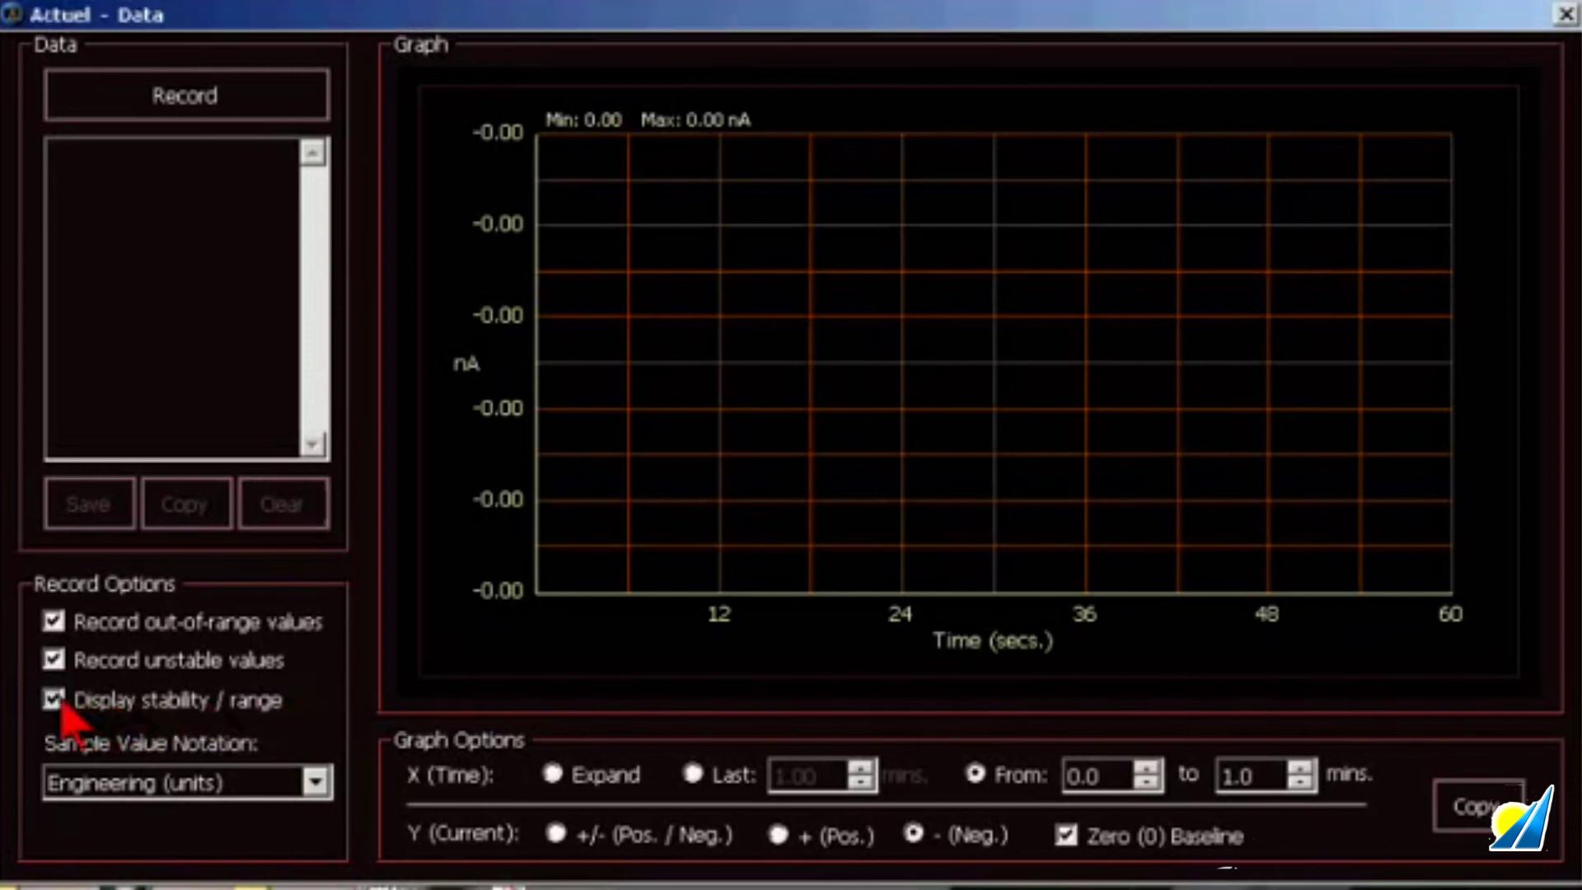
click(326, 782)
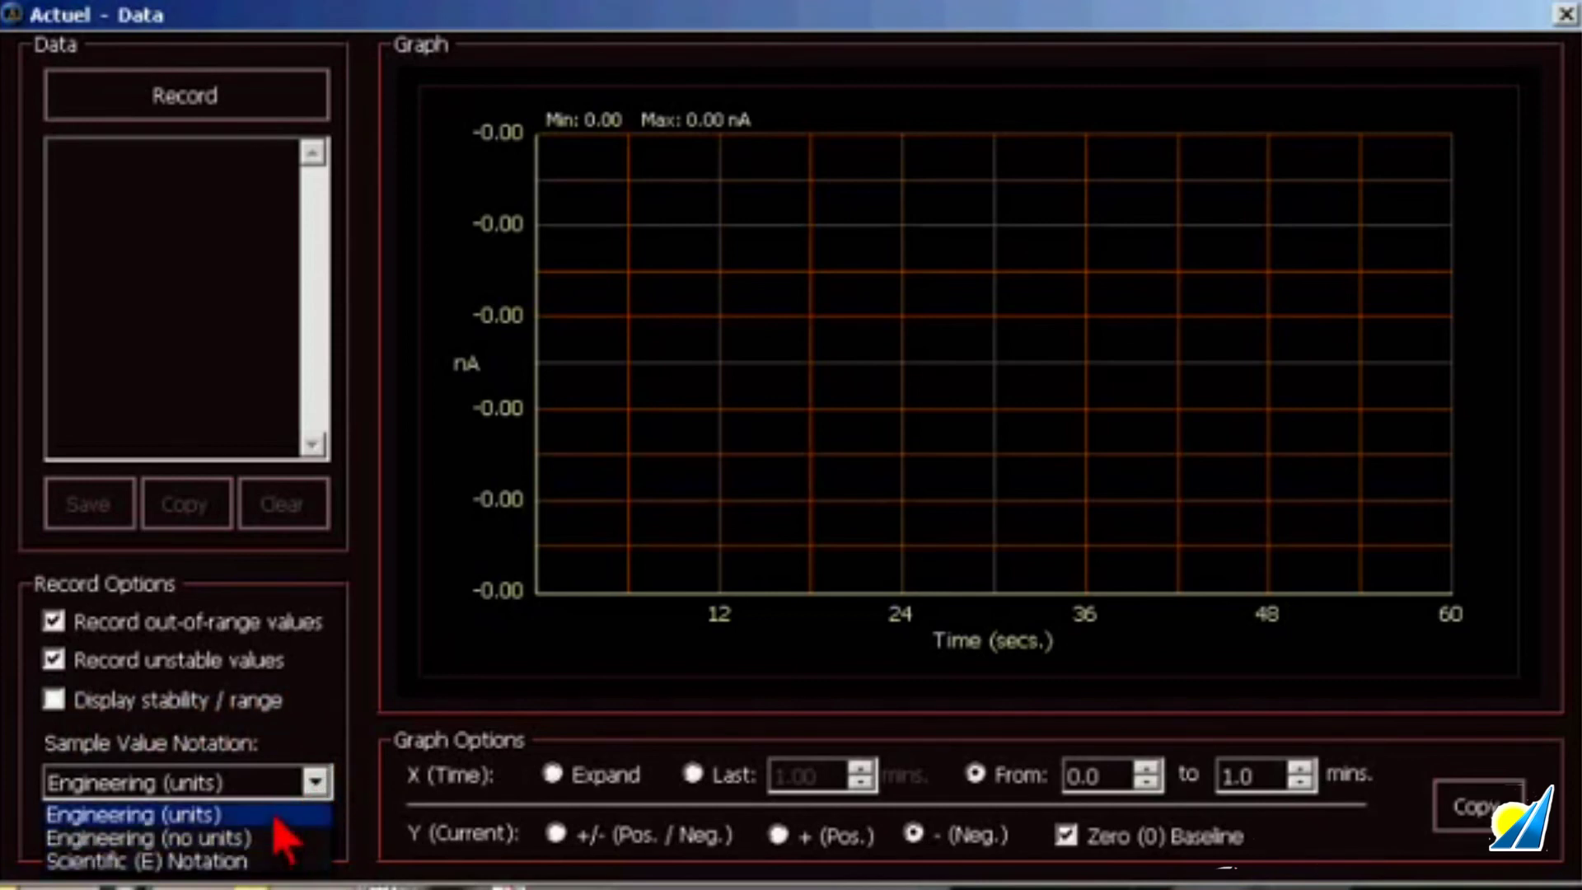
click(272, 787)
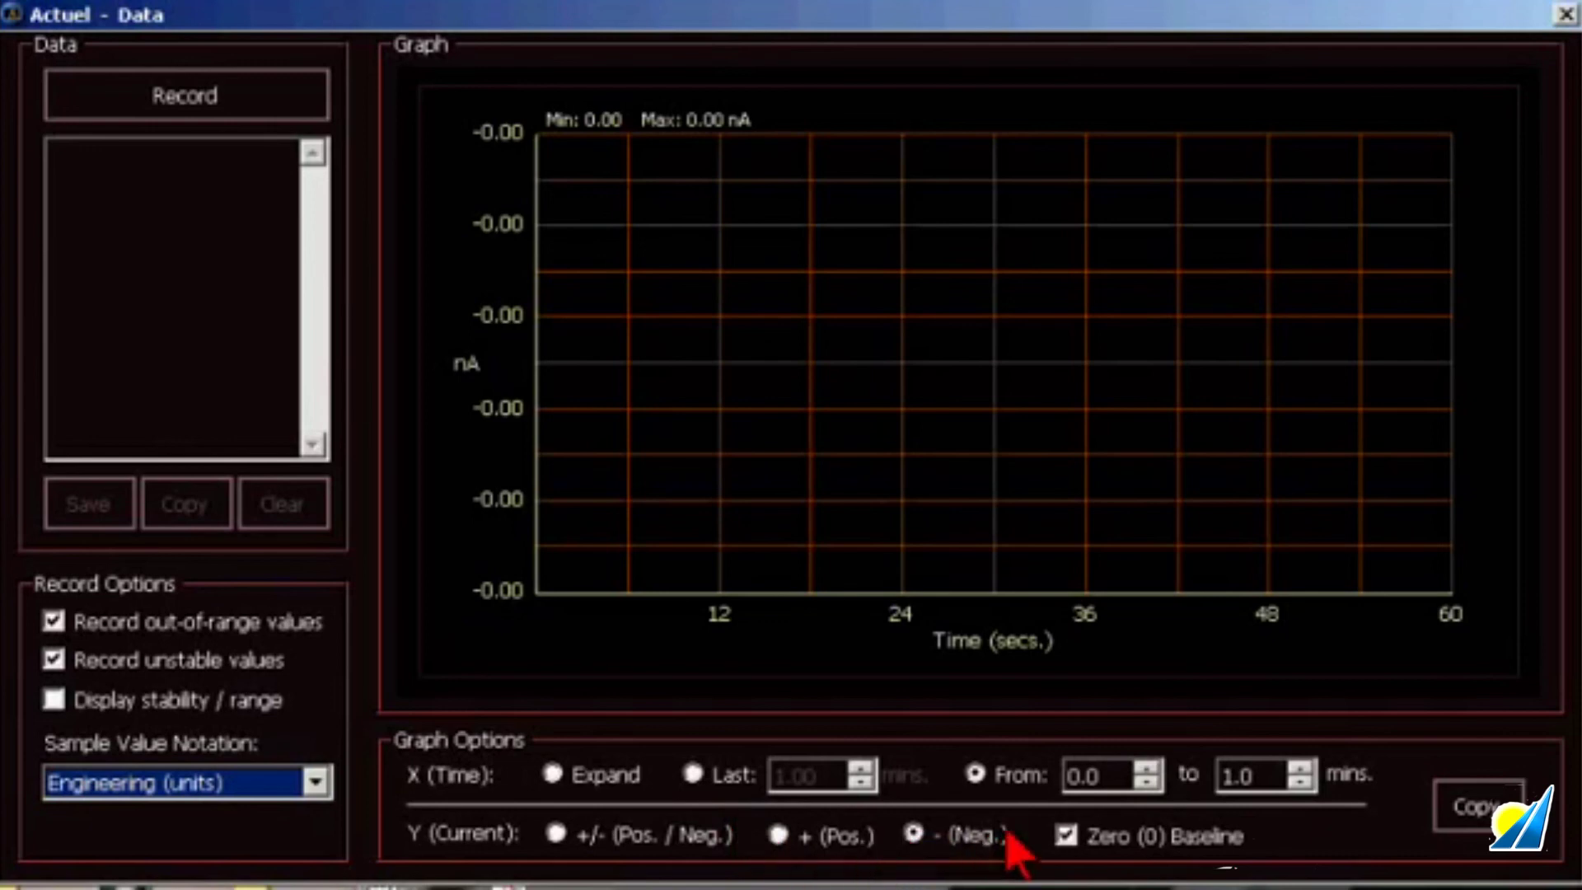
Step: Start recording samples with the graph's Zero (0) Baseline option enabled
click(1068, 836)
click(1066, 836)
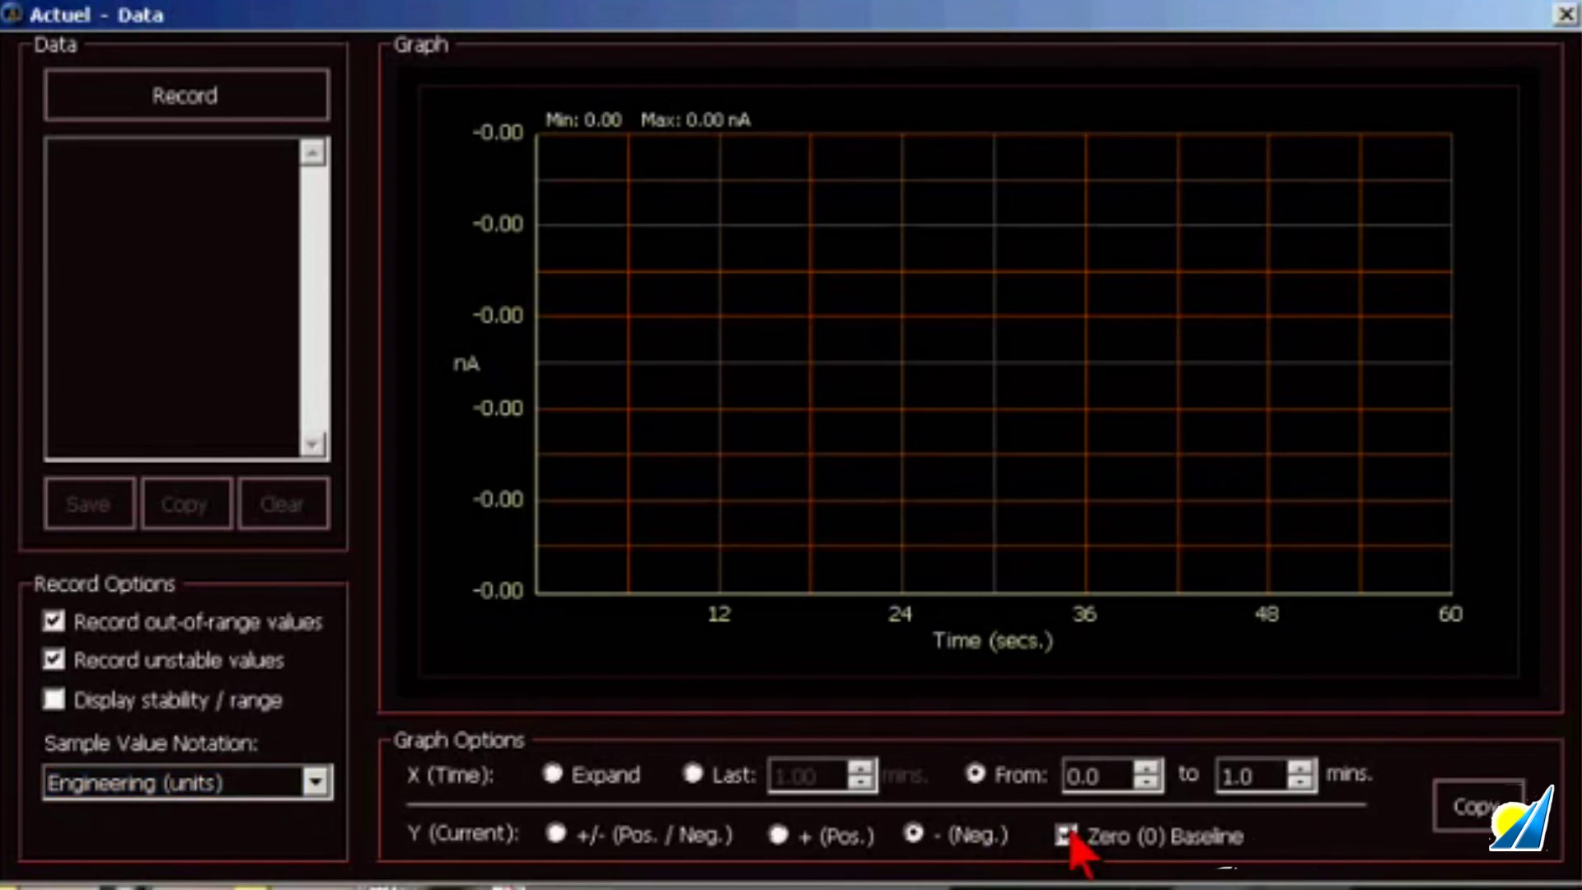
click(172, 102)
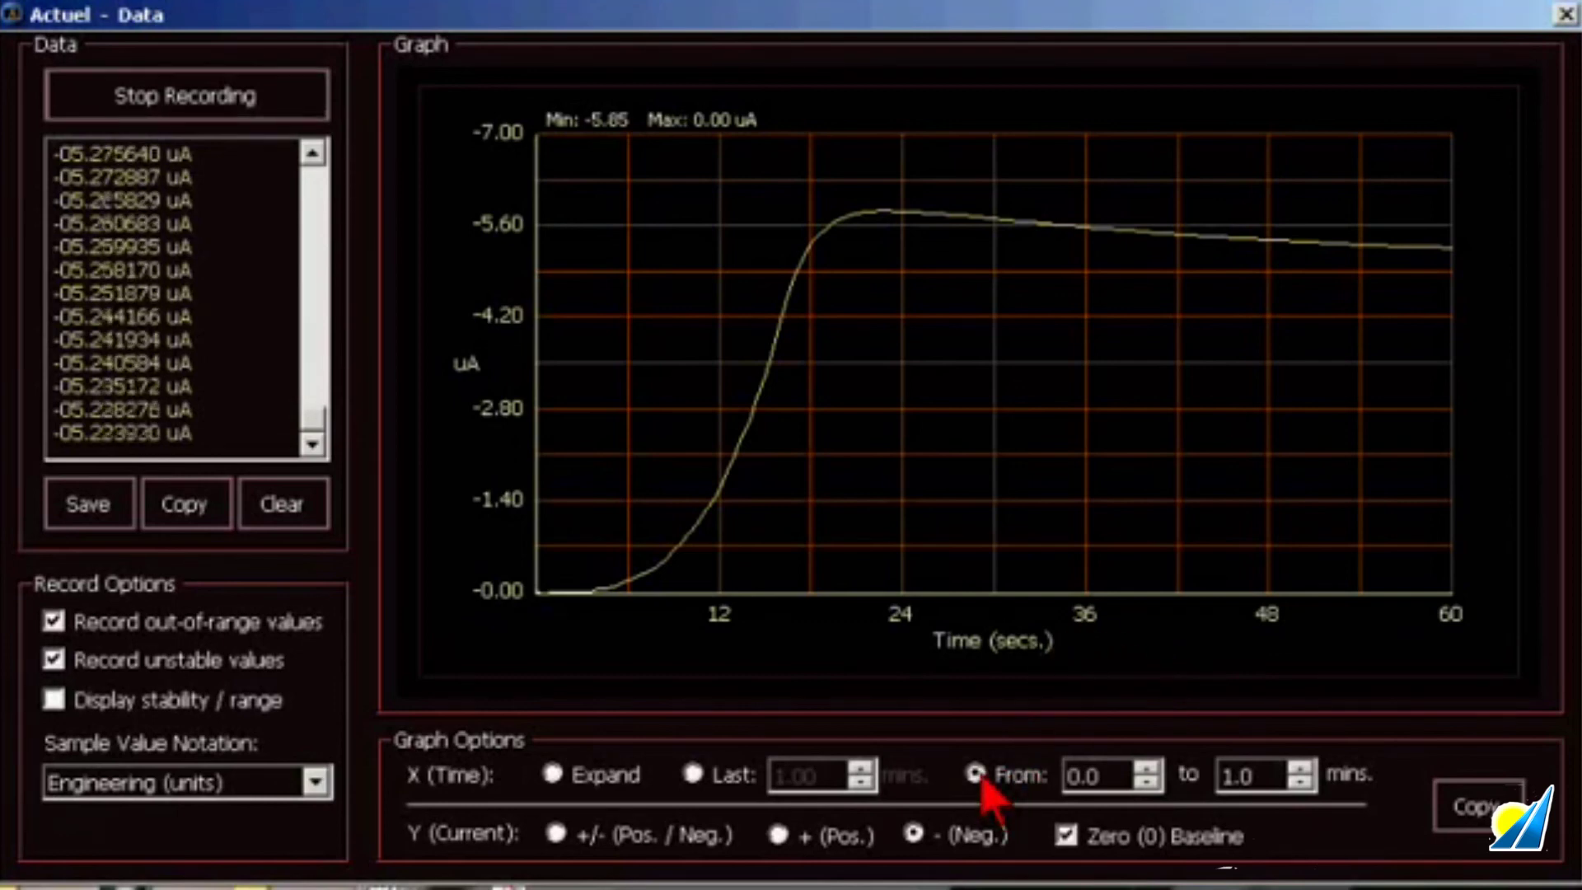
Step: Expand the graph's time axis, stop the recording, and set the time axis back to 0.0 to 1.0 mins
click(553, 774)
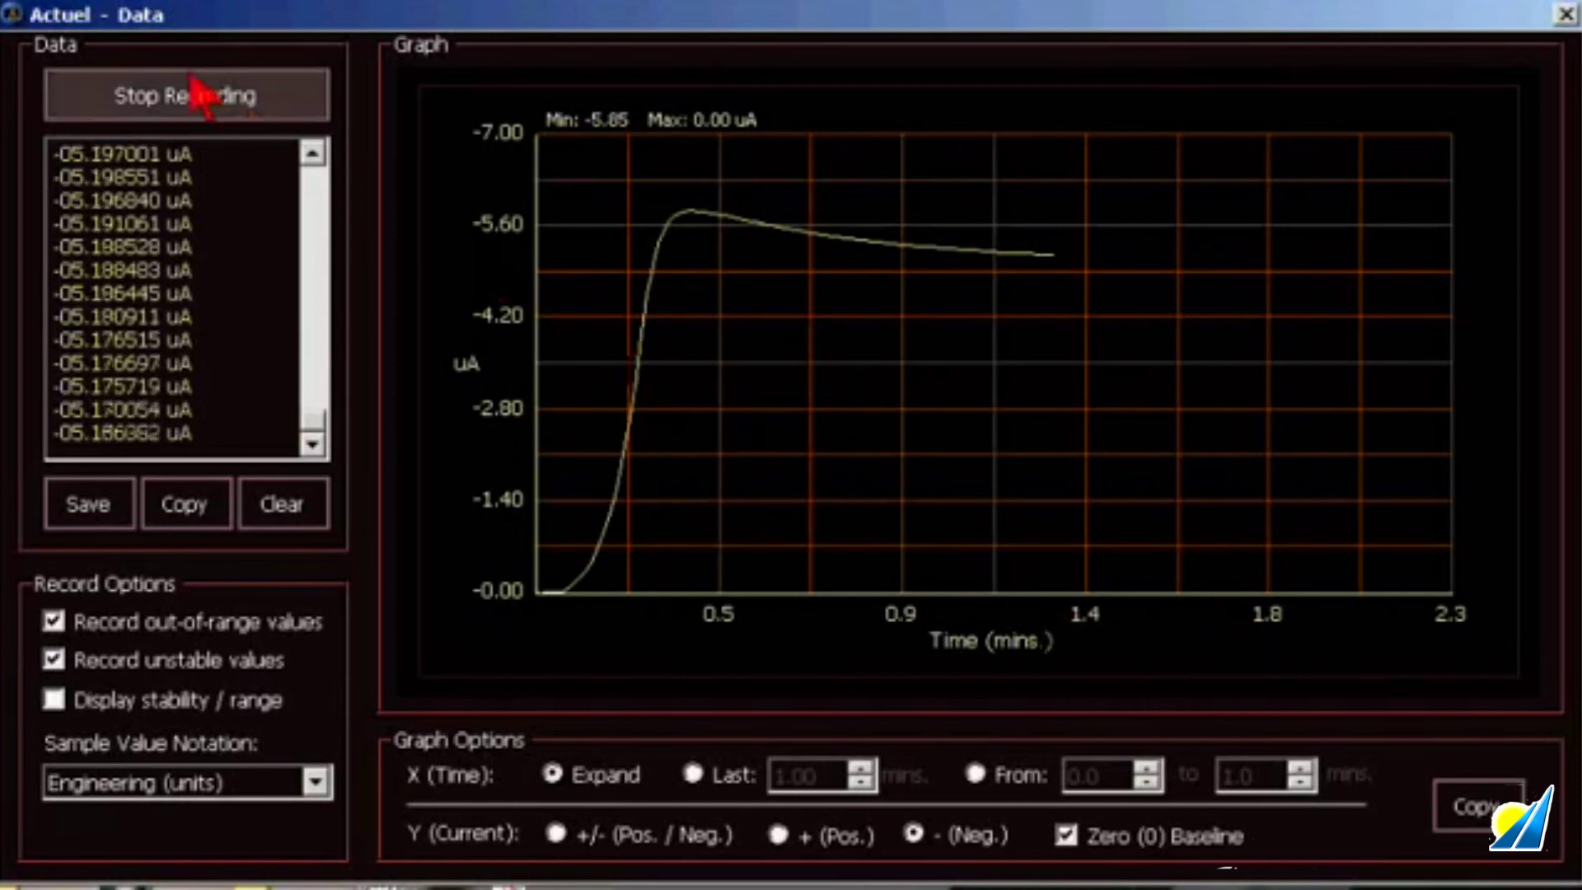
click(227, 105)
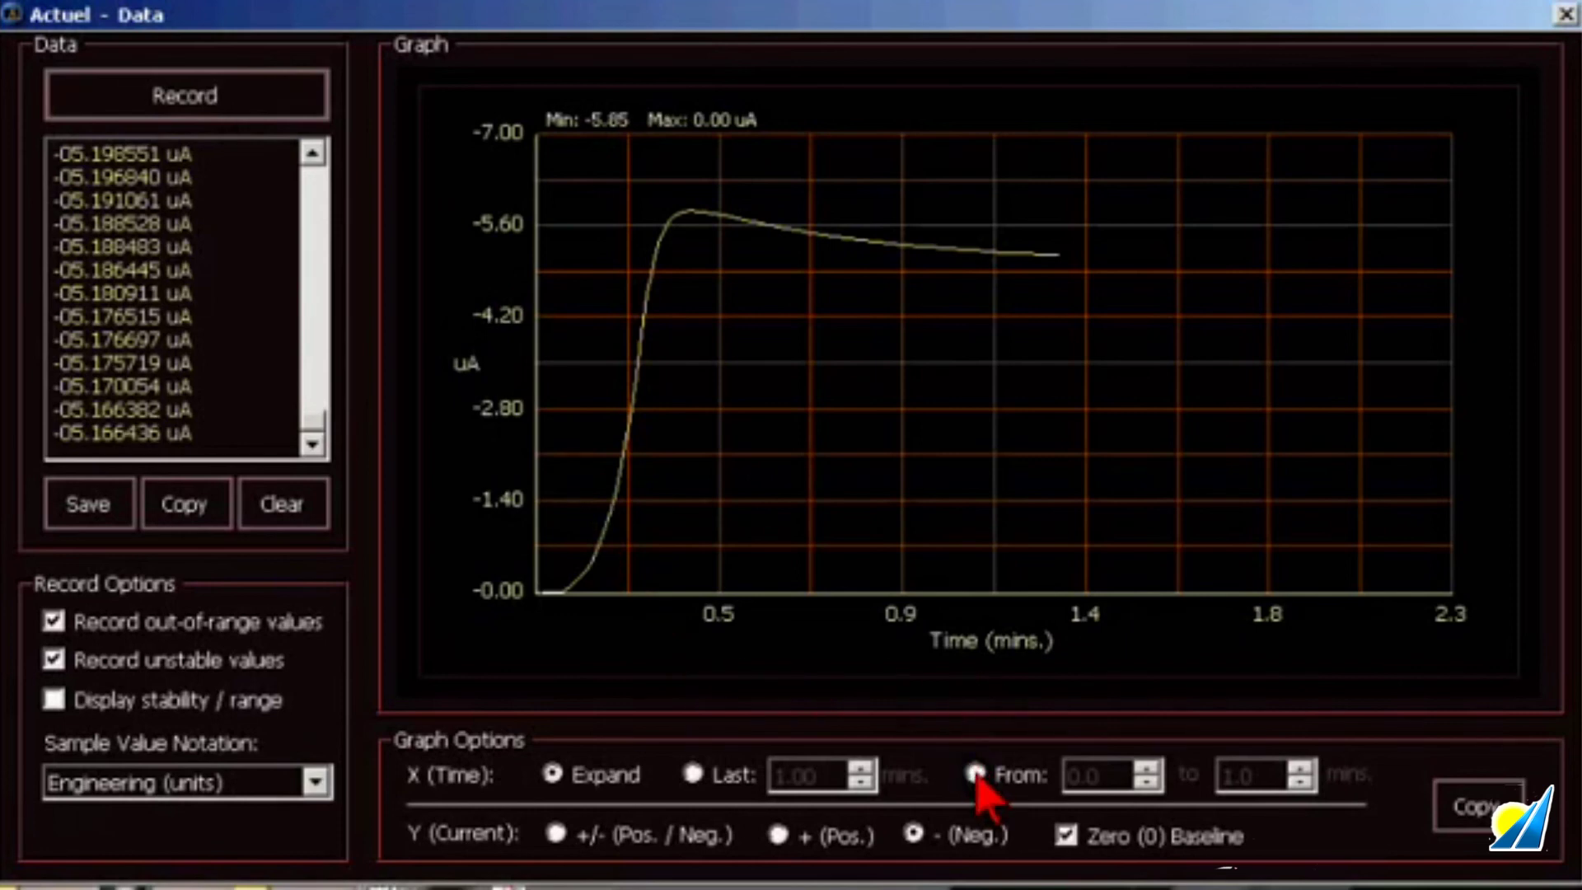
click(976, 774)
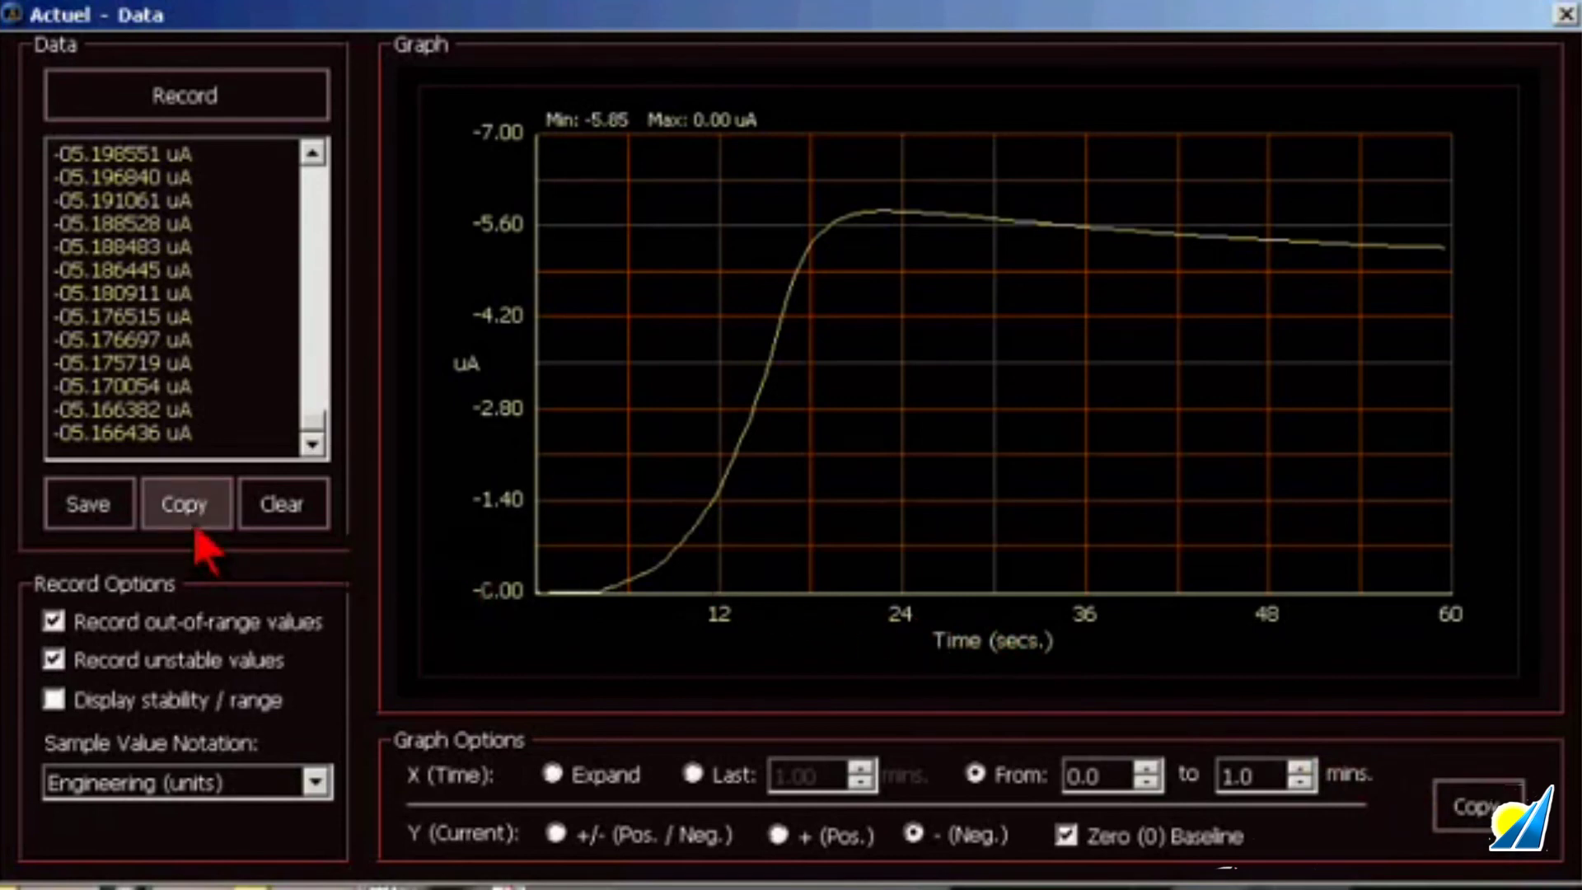
Step: Copy the recorded sample data and clear all of it from the data list and graph
click(208, 502)
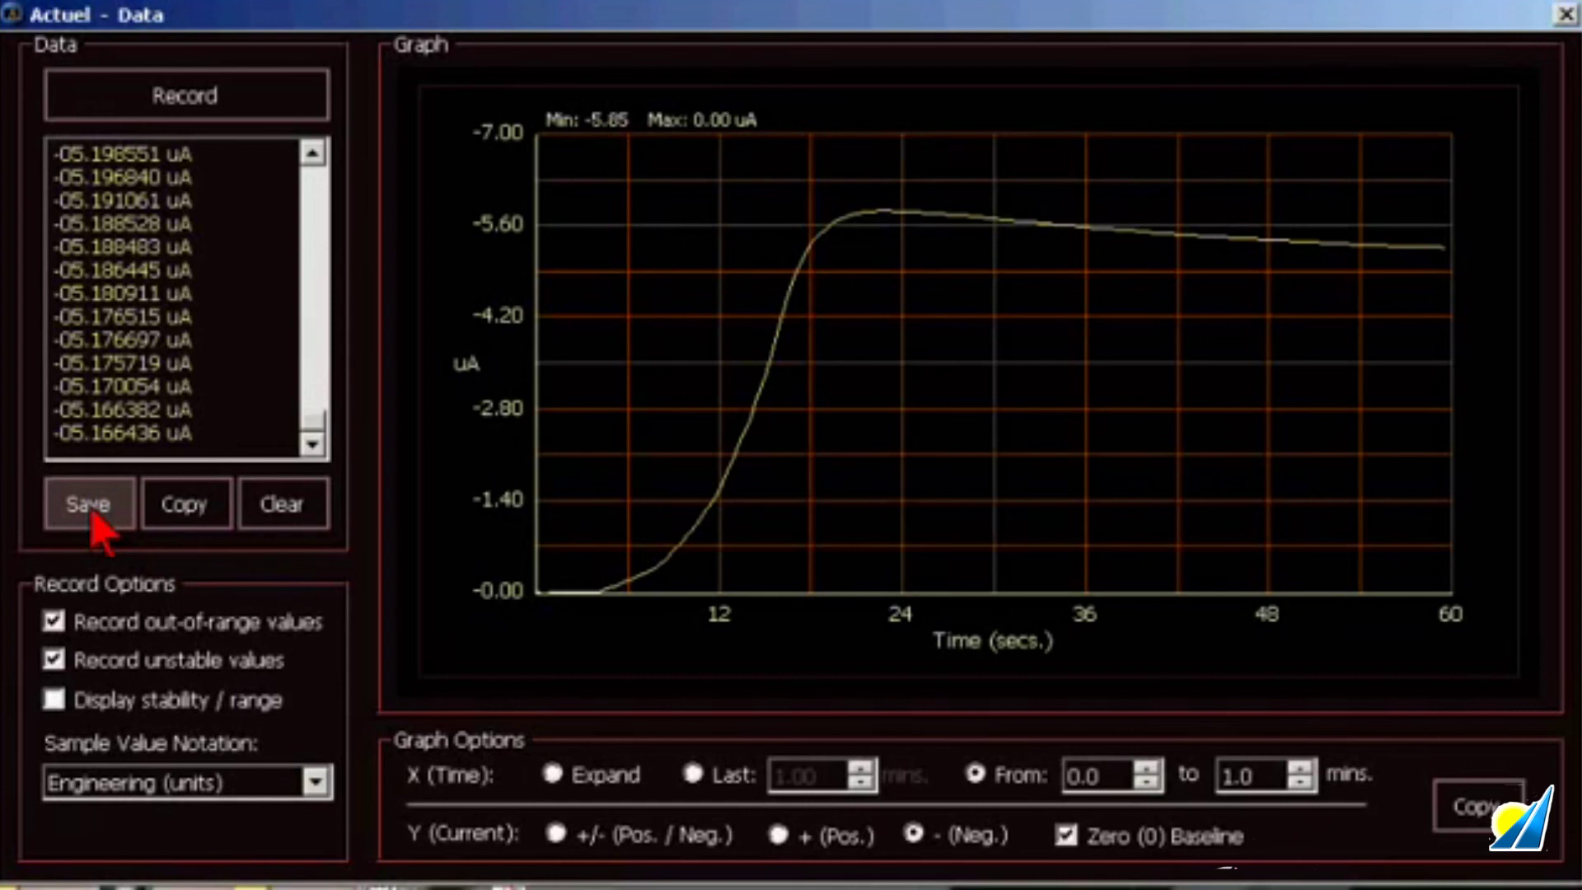
click(300, 506)
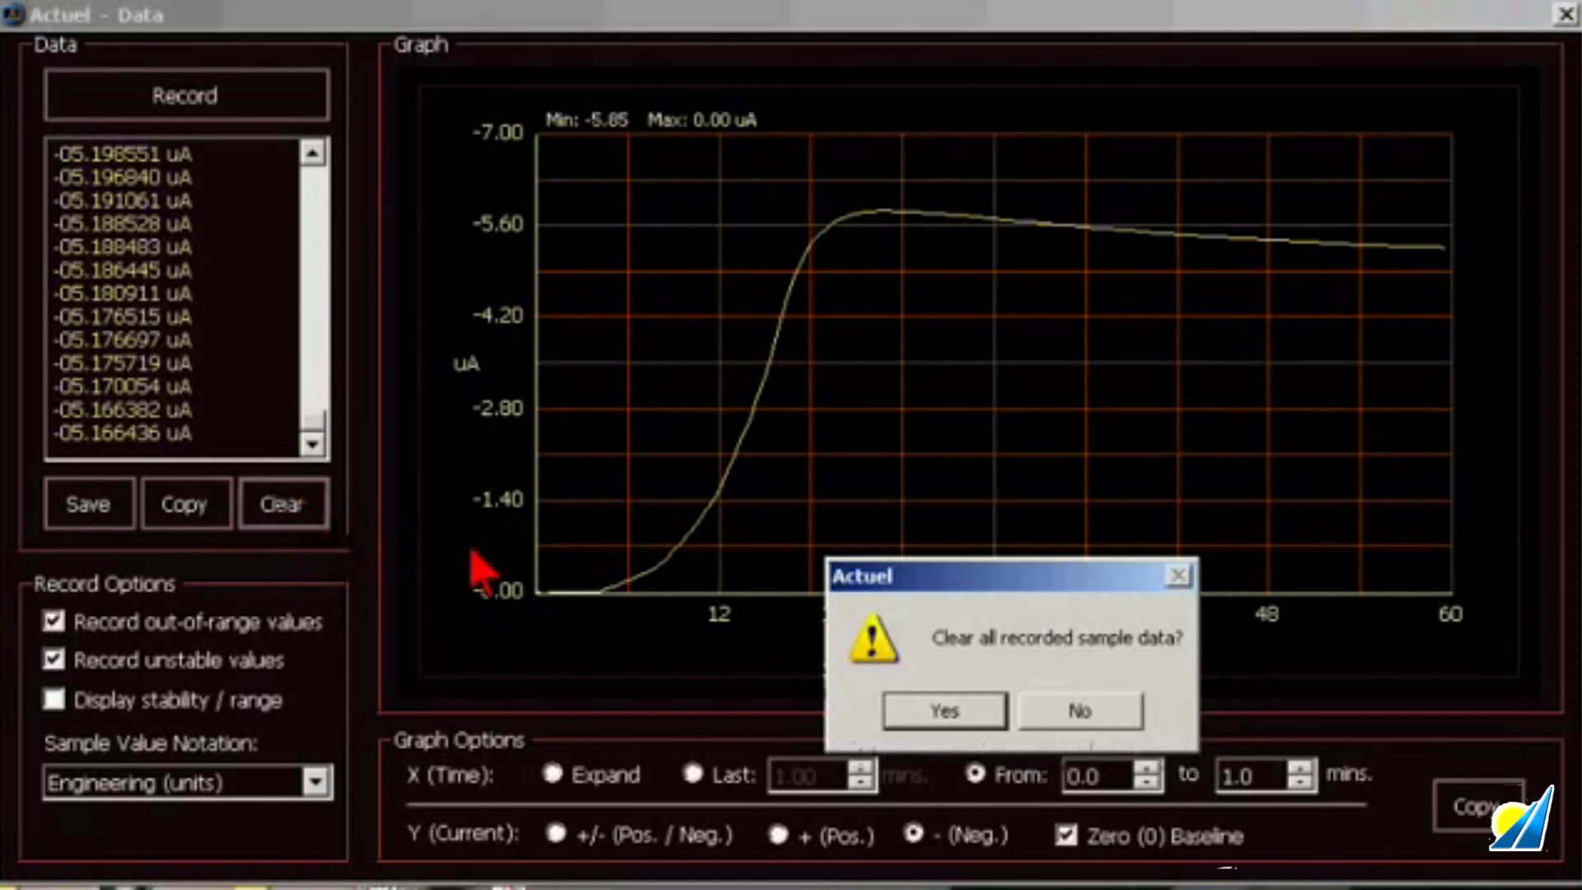
click(945, 712)
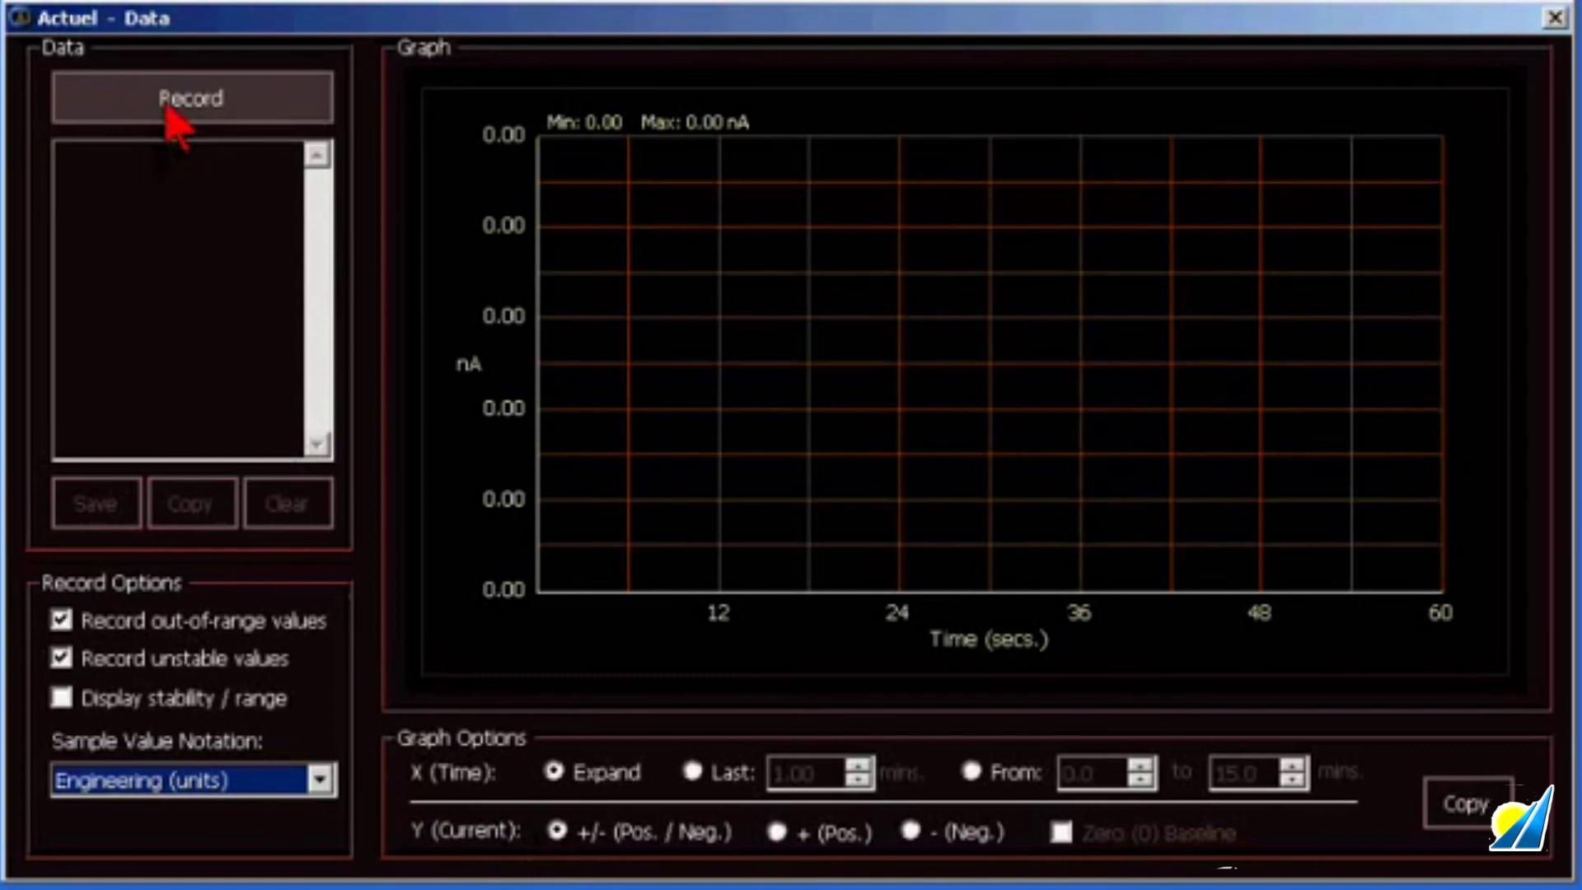
Step: Record samples with the current axis on +/- (Pos. / Neg.), and record again with it set to + (Pos.)
click(166, 109)
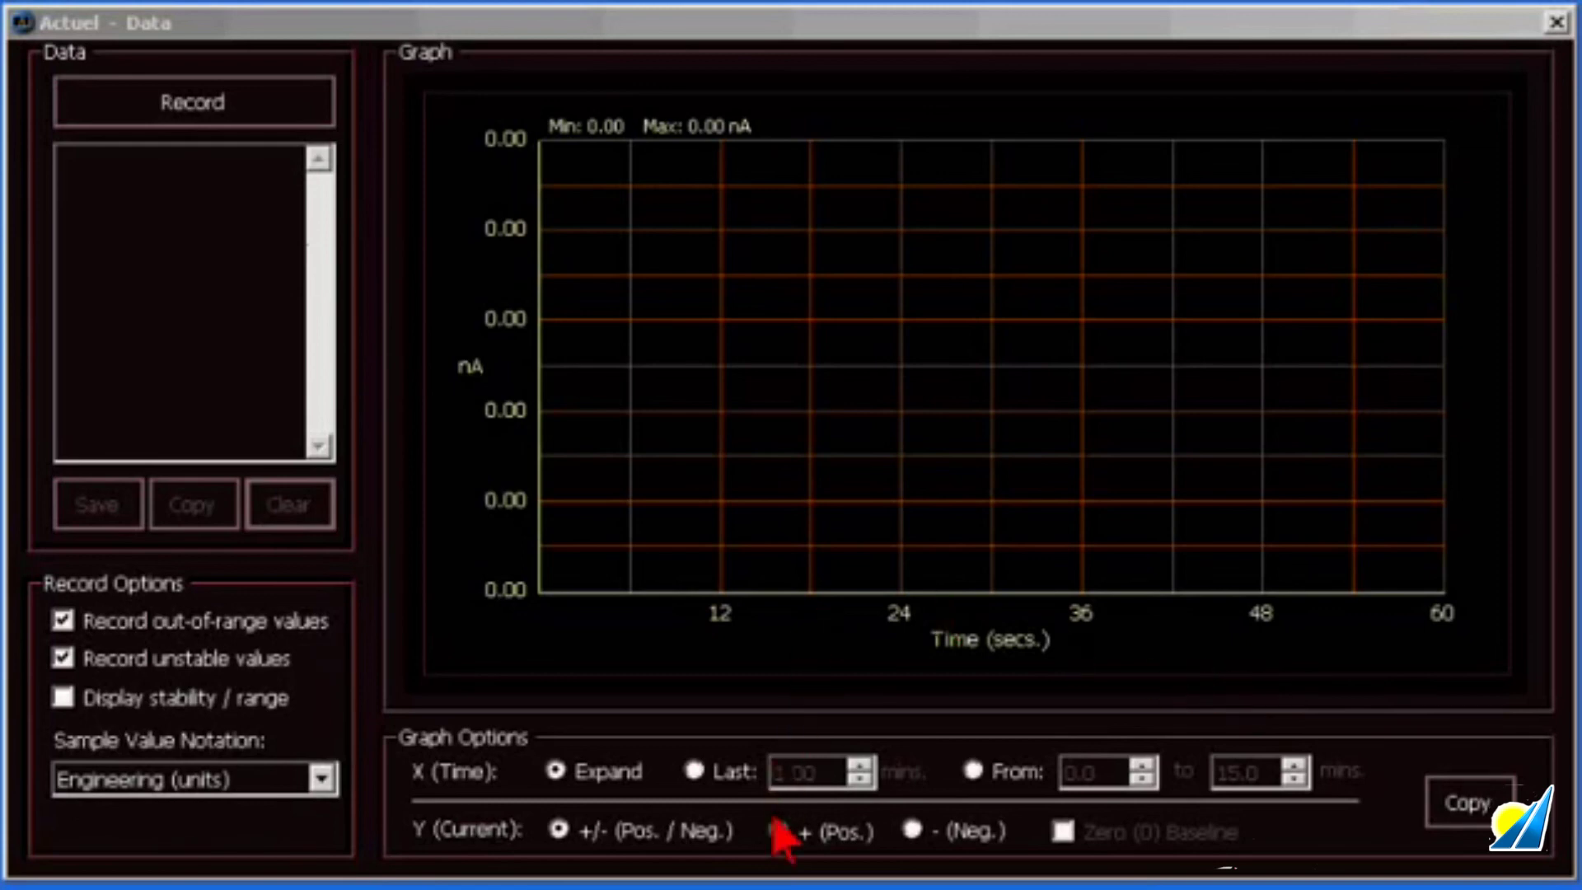
click(778, 831)
click(778, 831)
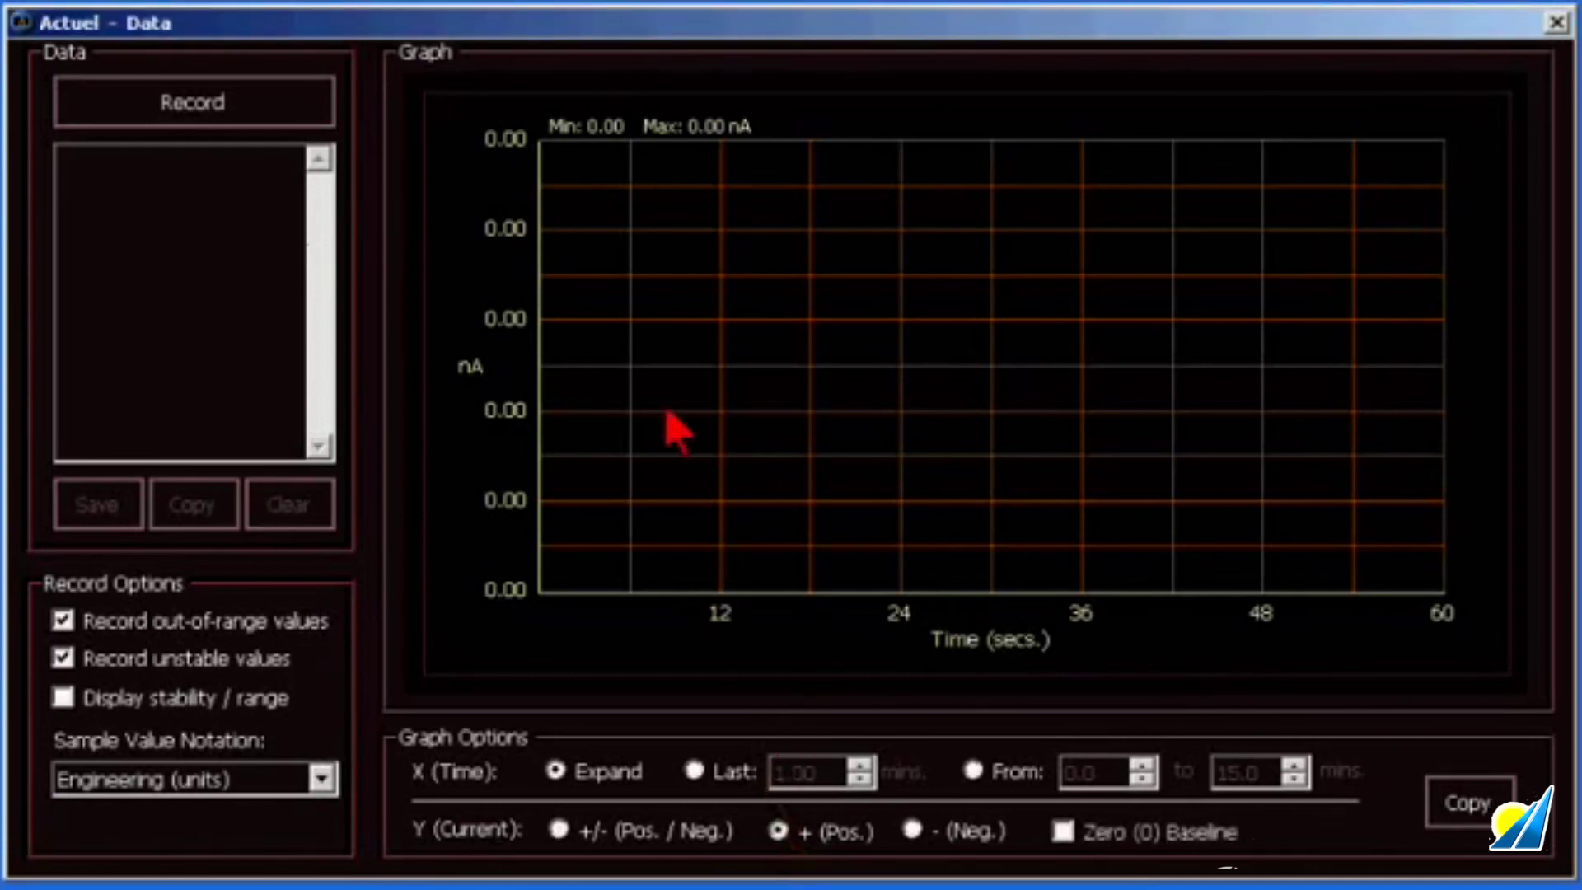
click(201, 119)
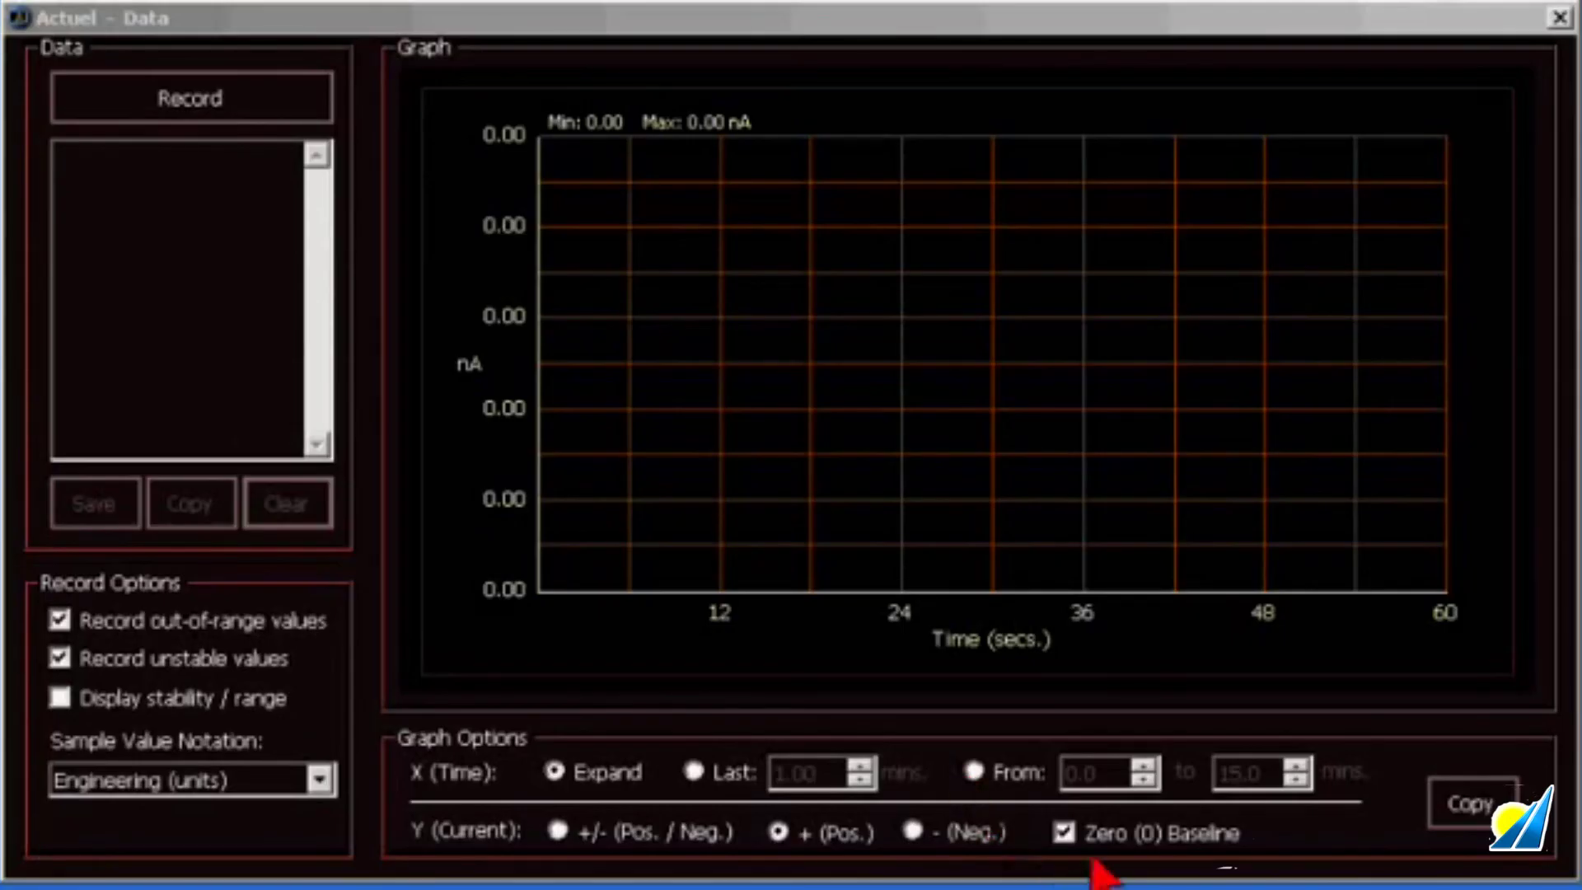
Step: Set the graph's current axis to - (Neg.) with the Zero (0) Baseline kept on
click(914, 832)
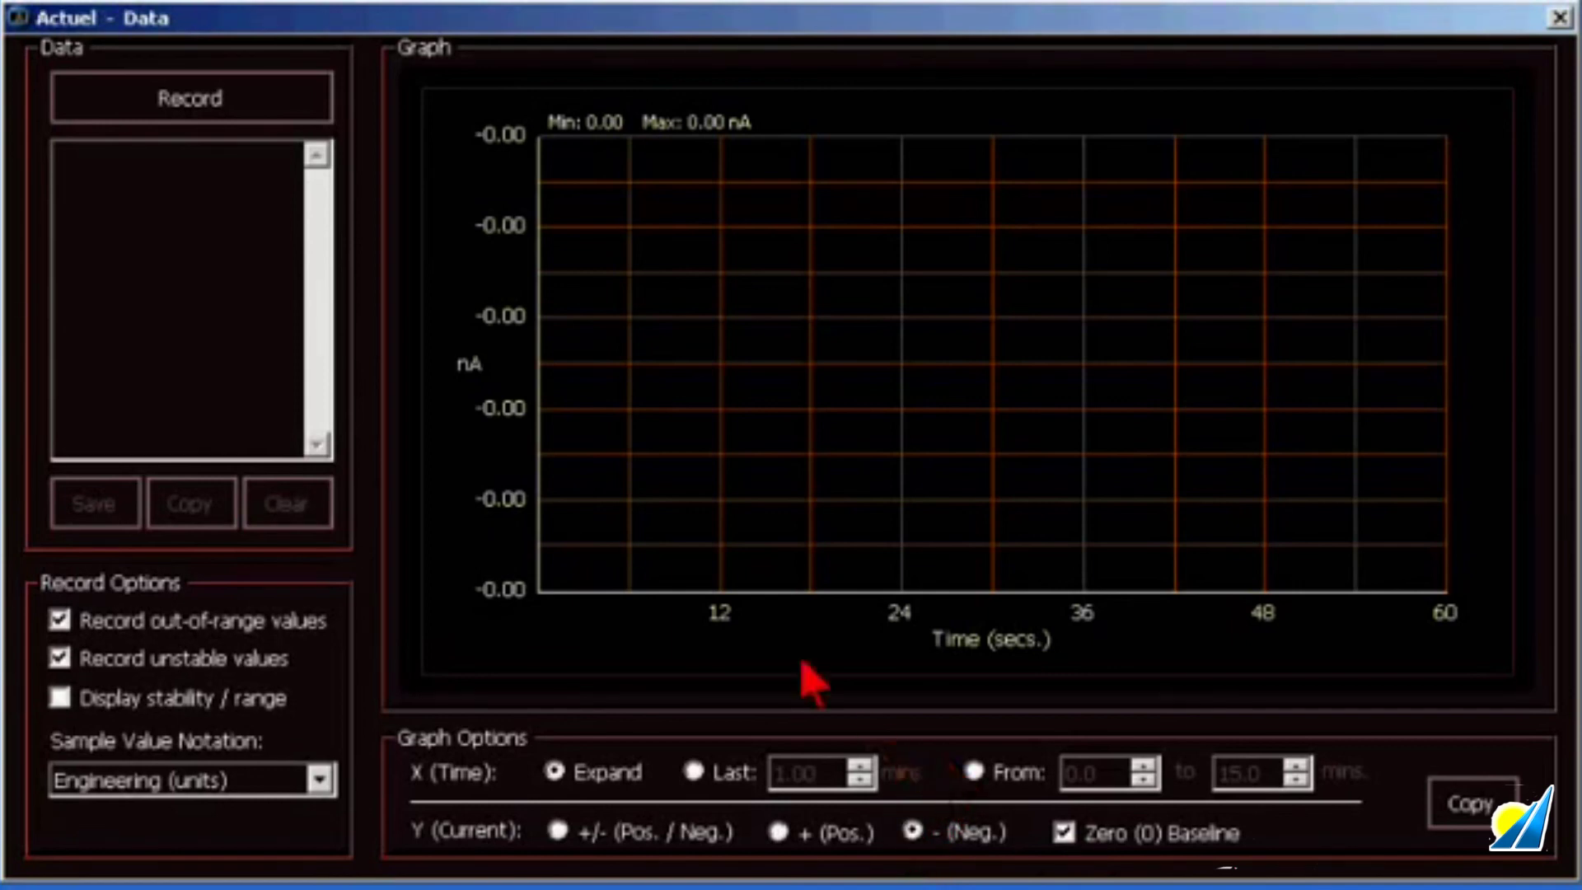
Step: Record samples on the graph with the current axis set to - (Neg.)
click(220, 101)
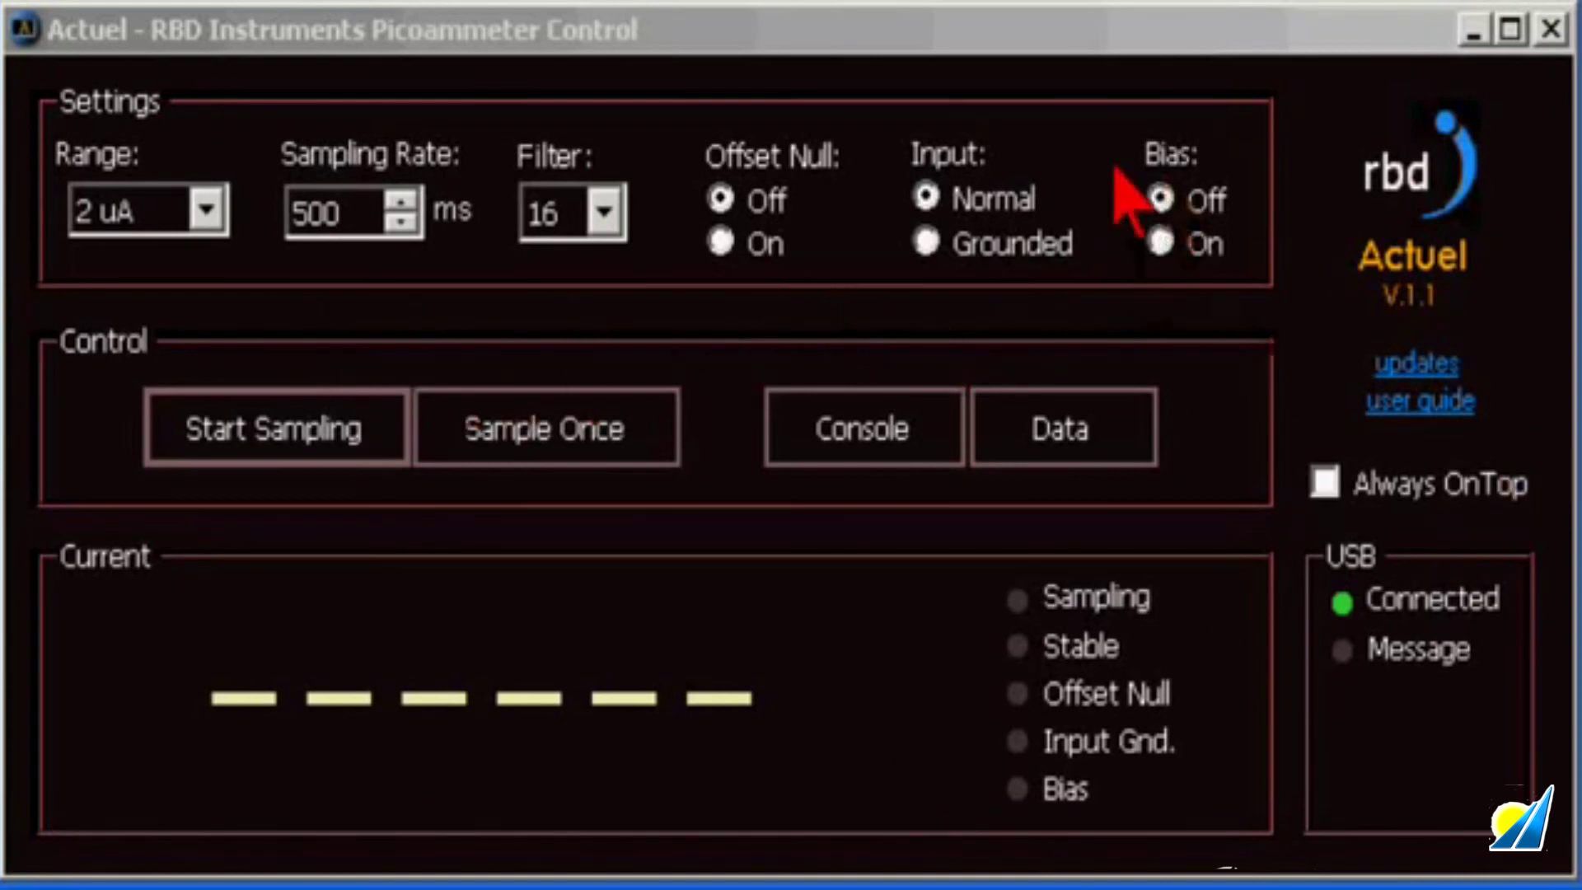
Step: Set the input to Grounded and the bias to On, and run continuous sampling with these settings until it is stopped
click(925, 244)
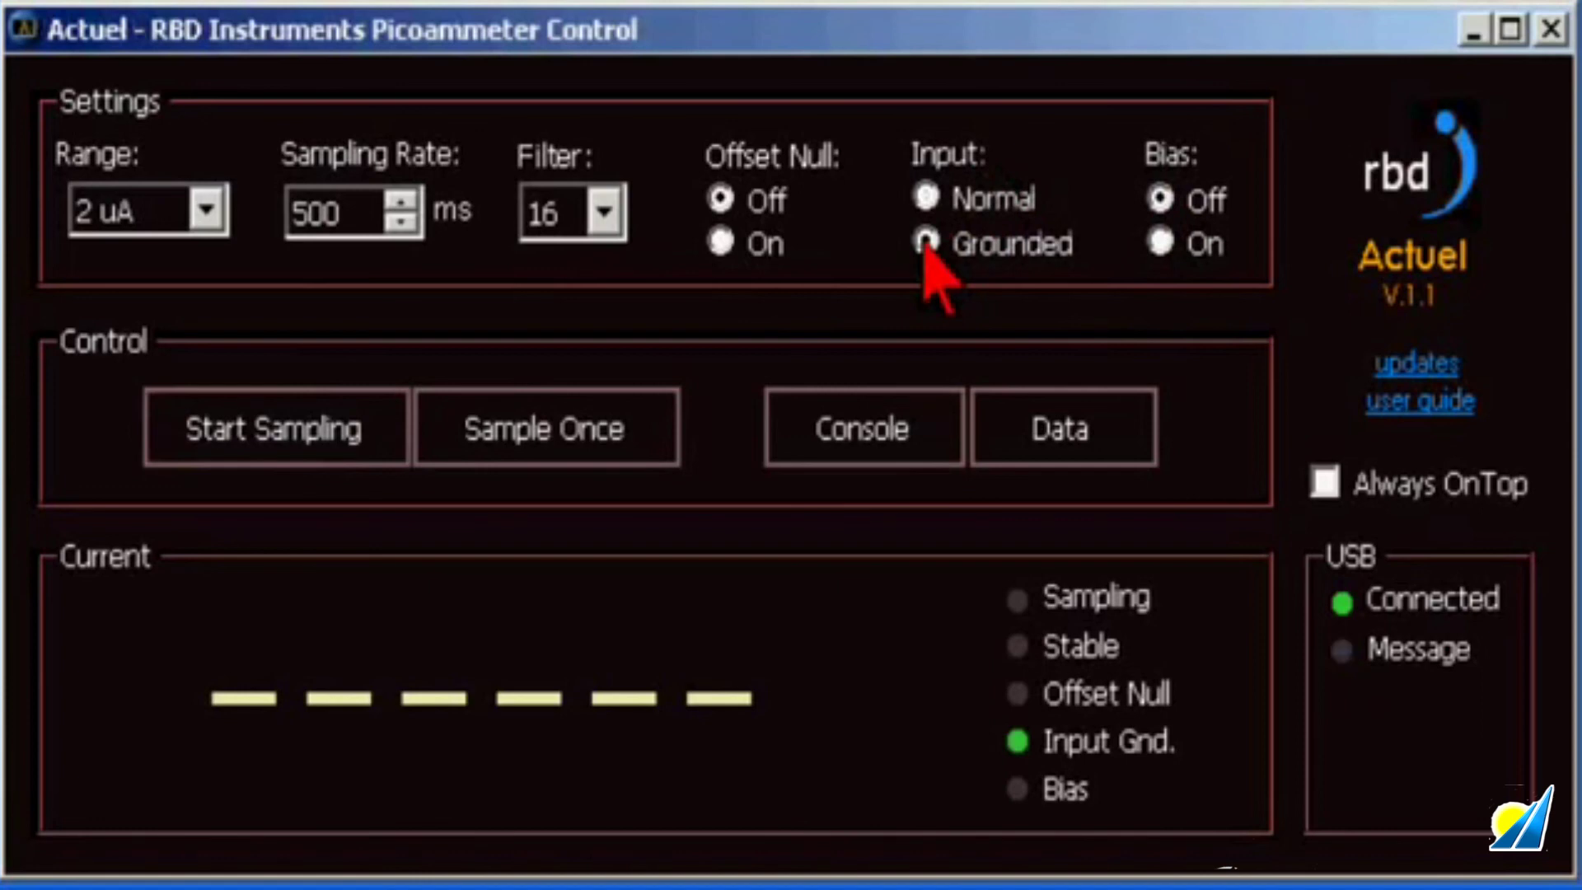
click(1162, 244)
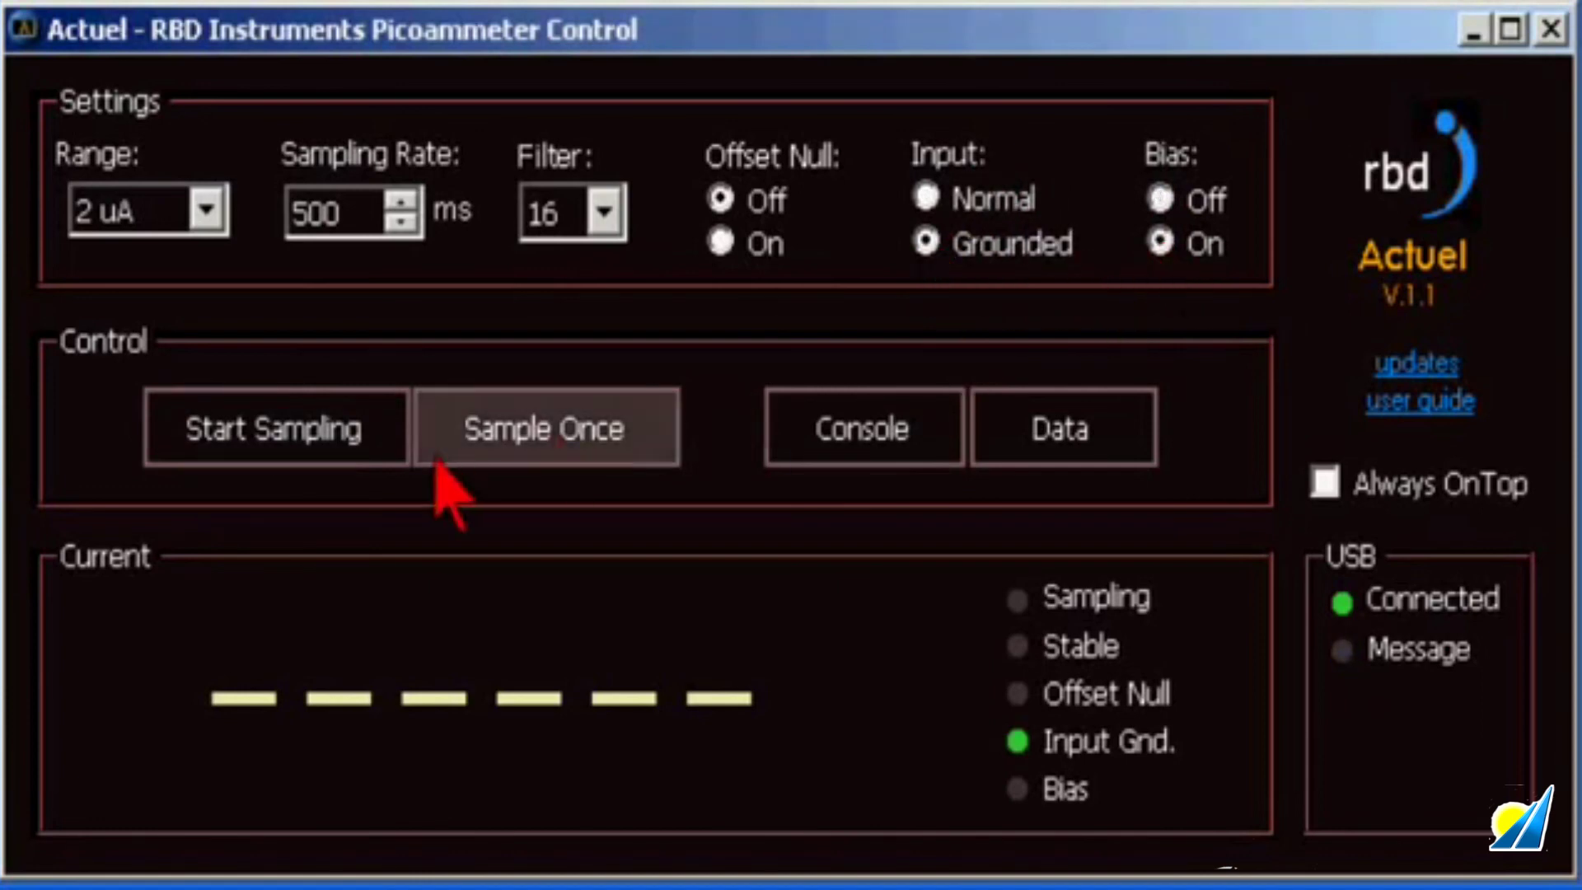
click(338, 433)
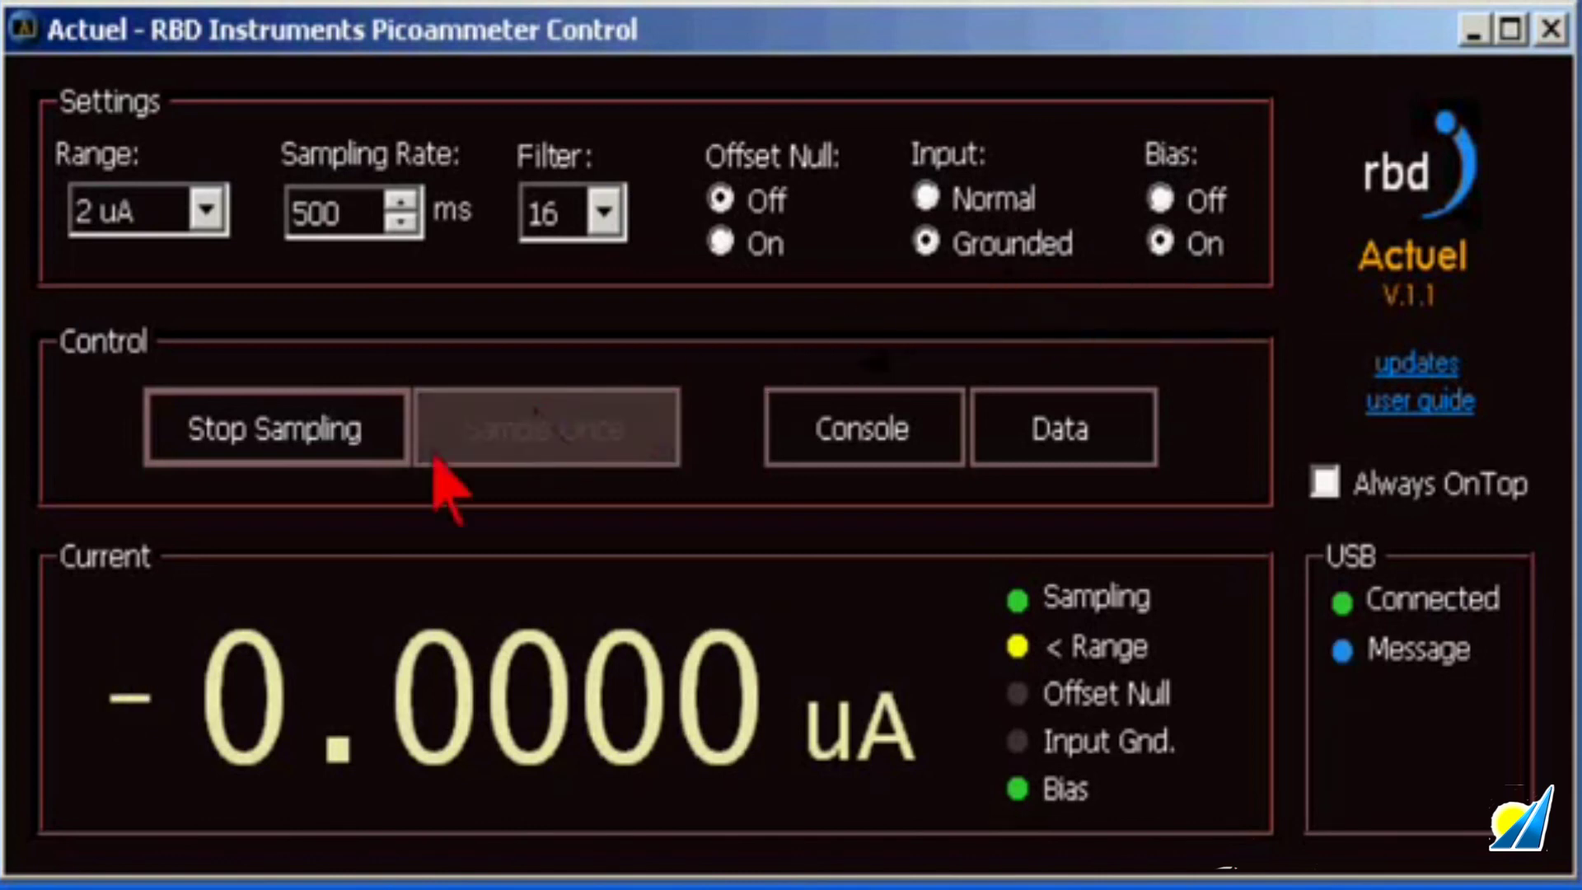
click(295, 440)
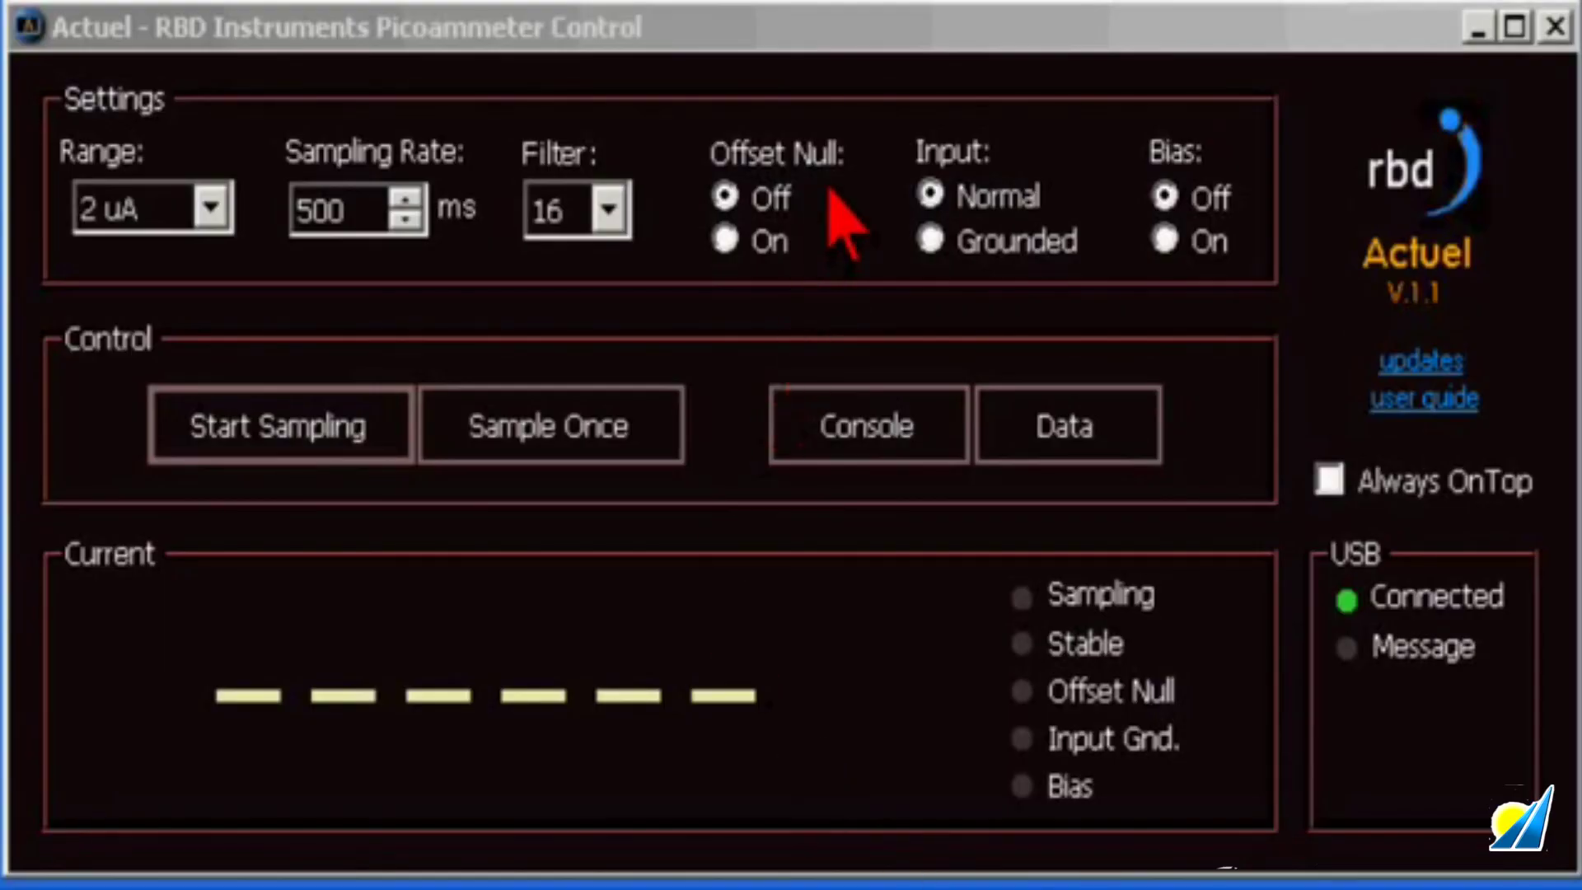
Step: Run continuous sampling while switching Offset Null on and back off, and stop sampling
click(334, 450)
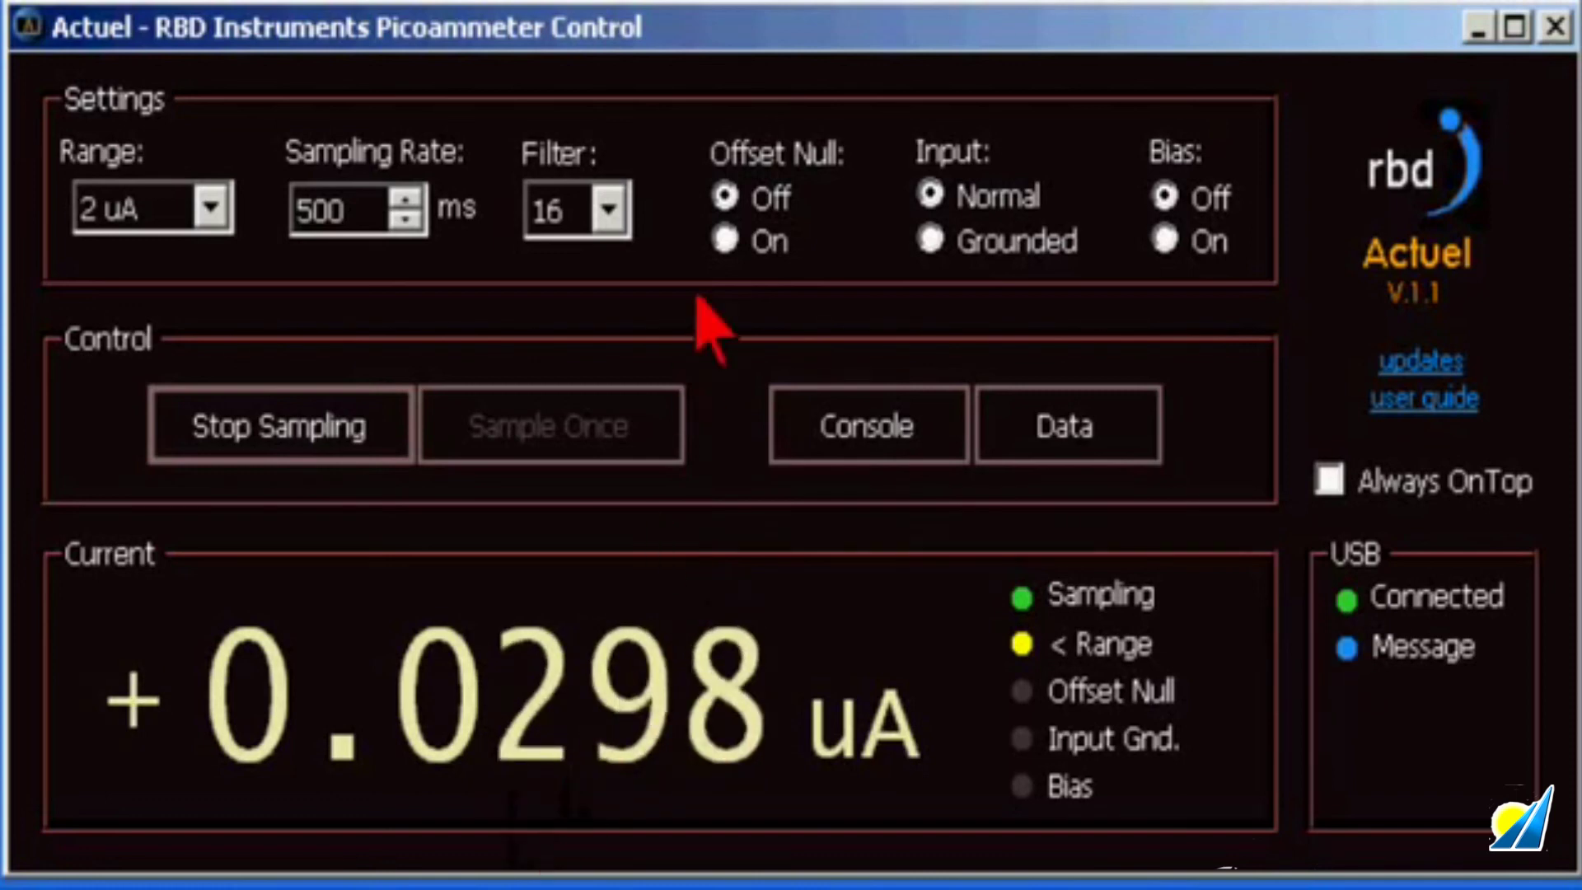
click(727, 242)
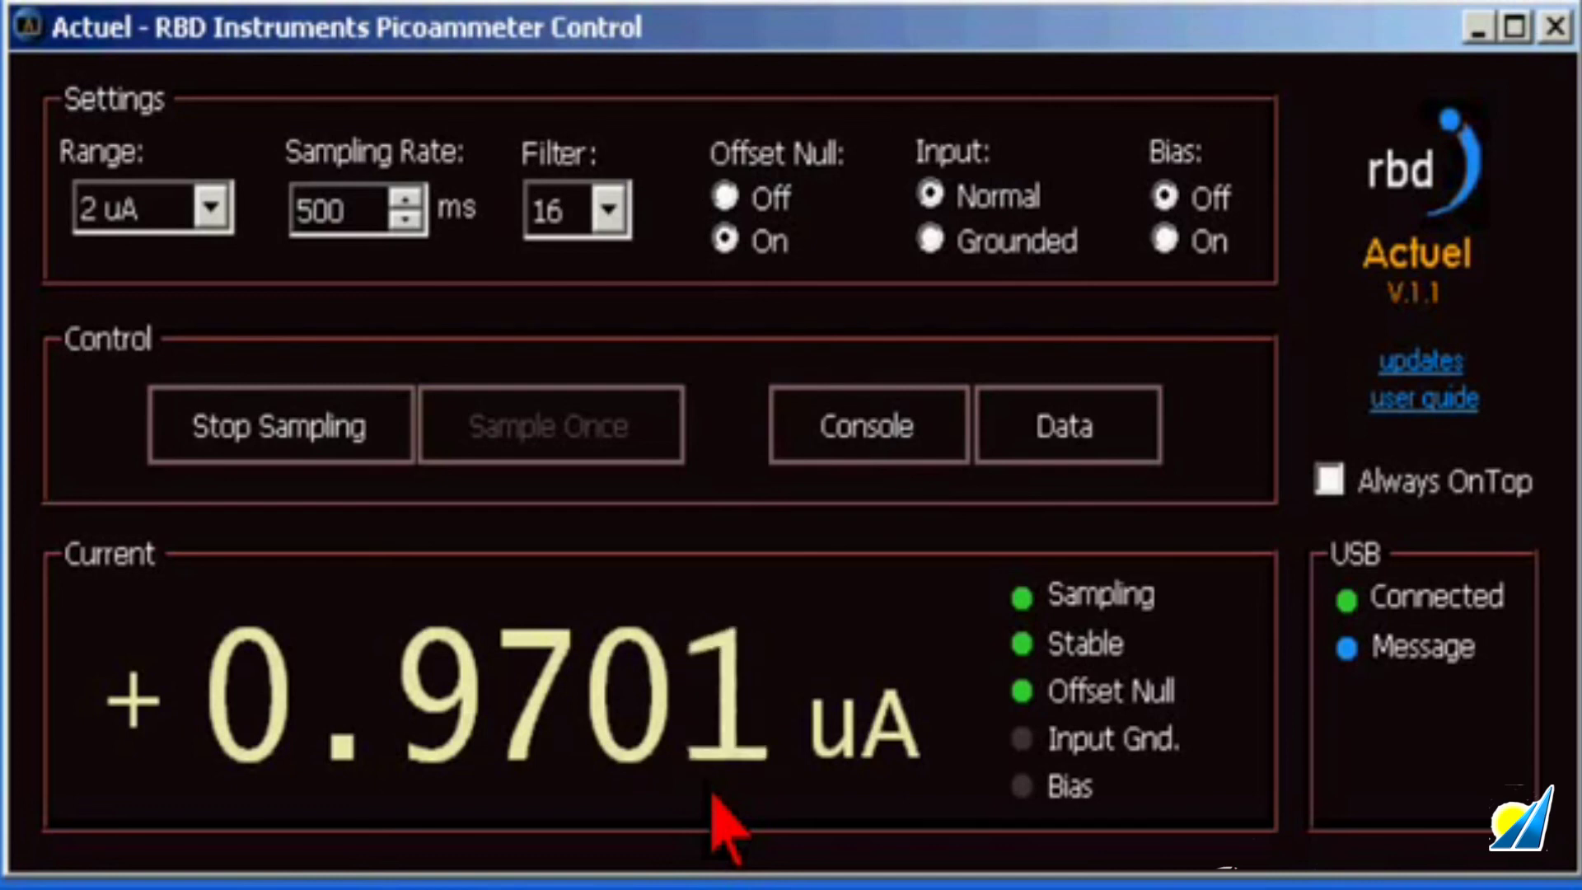
click(732, 201)
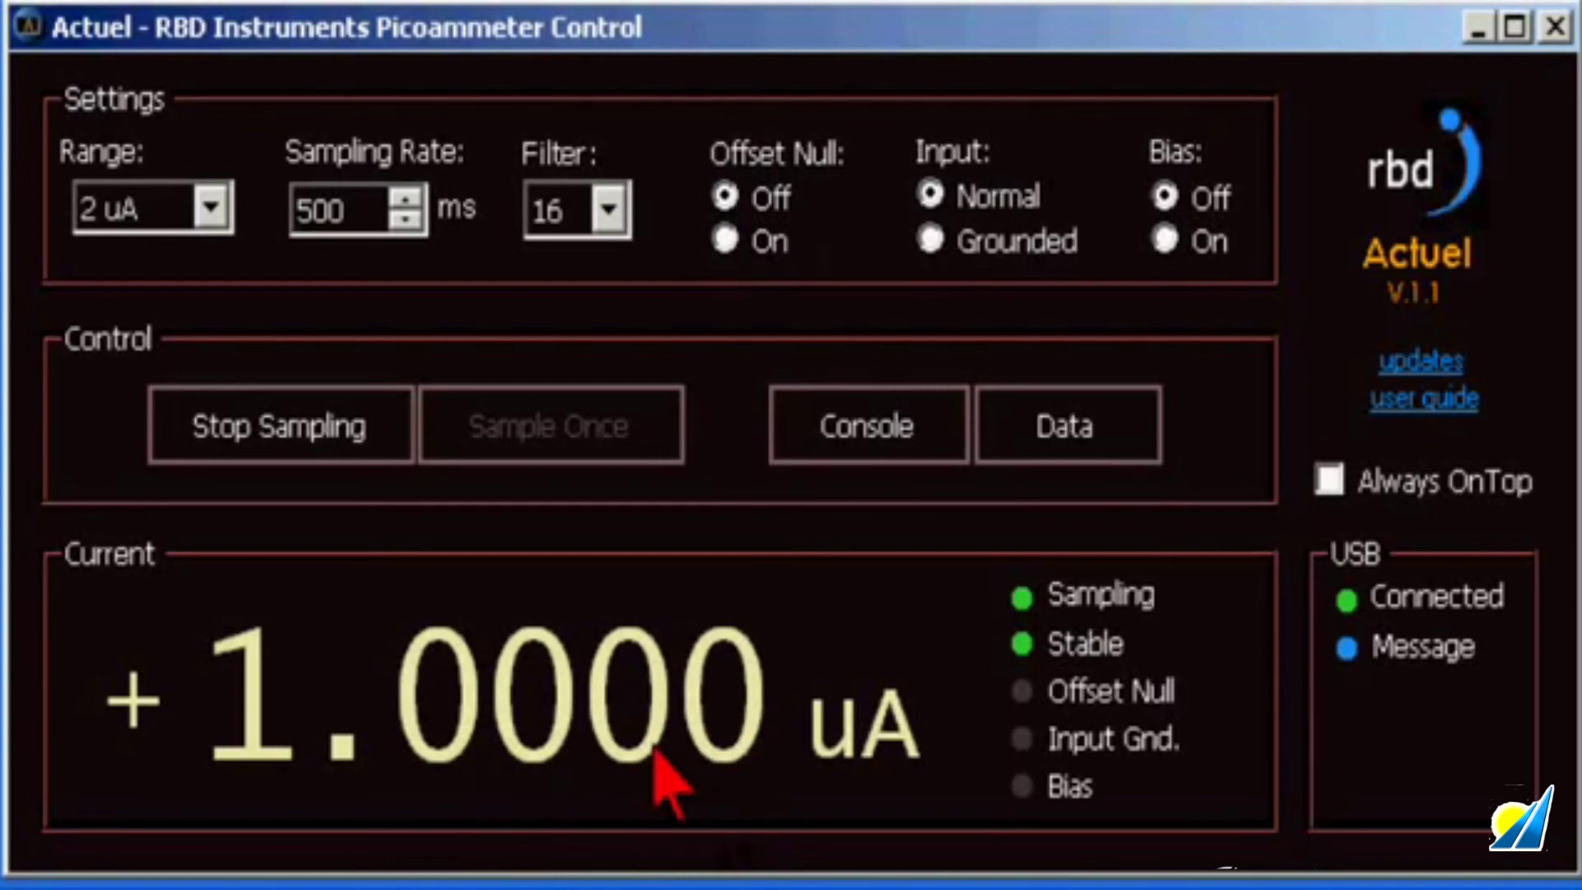
click(265, 403)
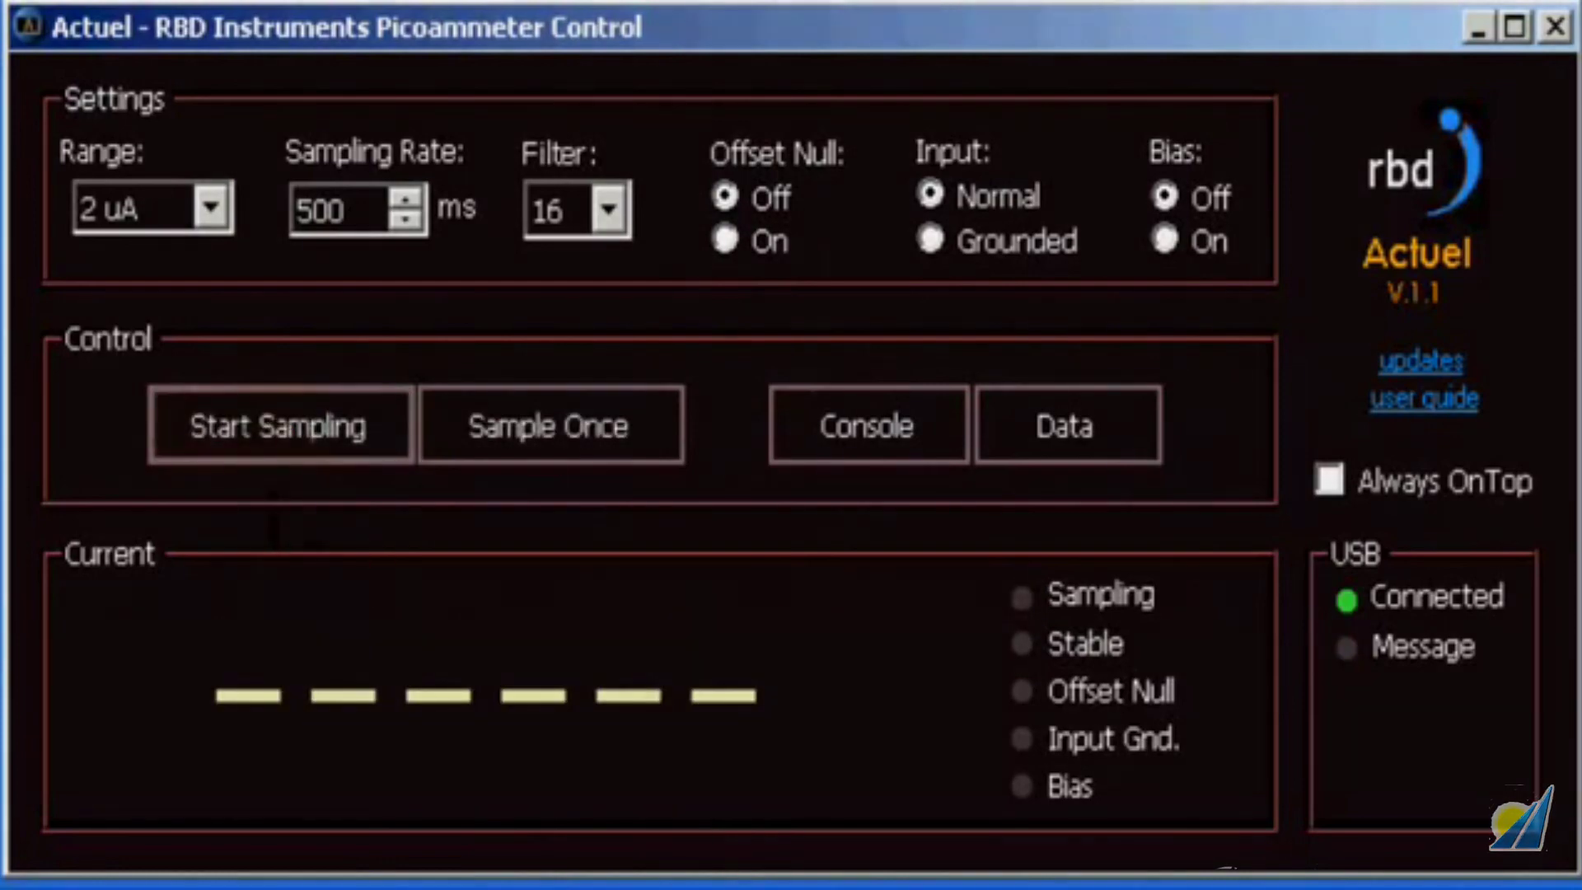